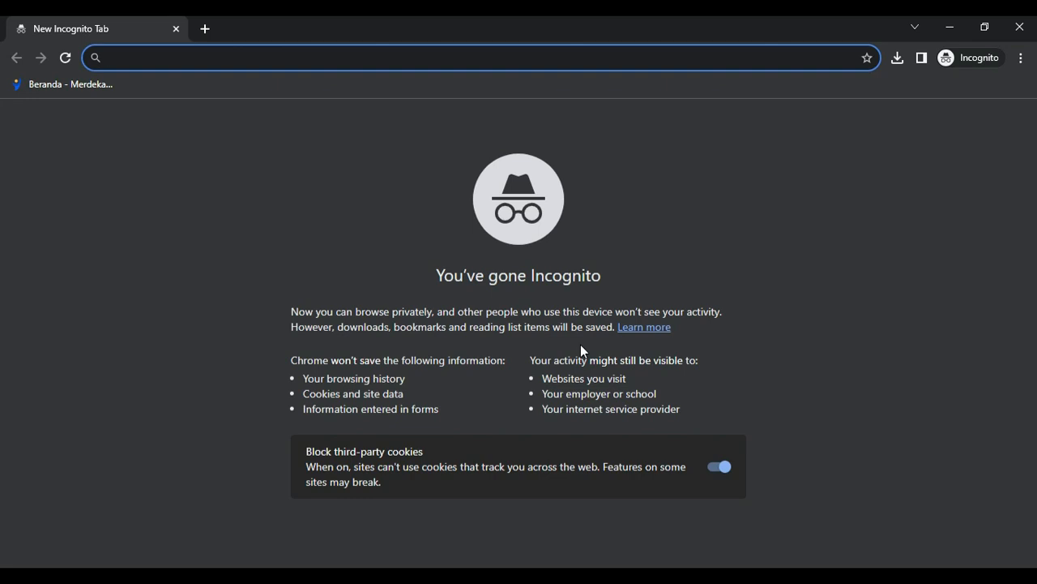
# - Load erapor.smkn02bombana.sch.id in Chrome to reach the e-Rapor login page
pyautogui.write('er')
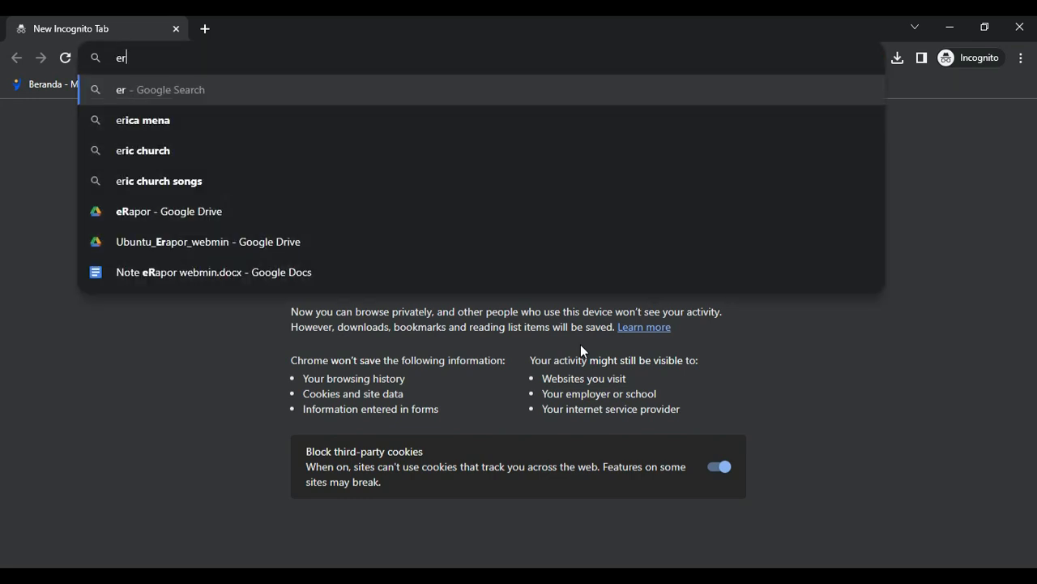
pyautogui.write('apor.smkn0')
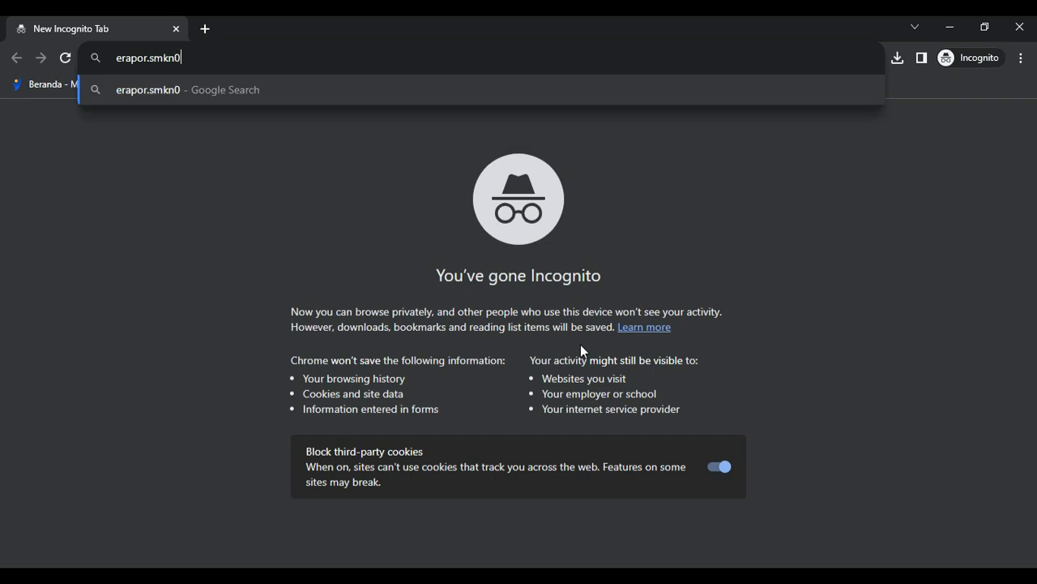
pyautogui.write('2bombana.sch.id')
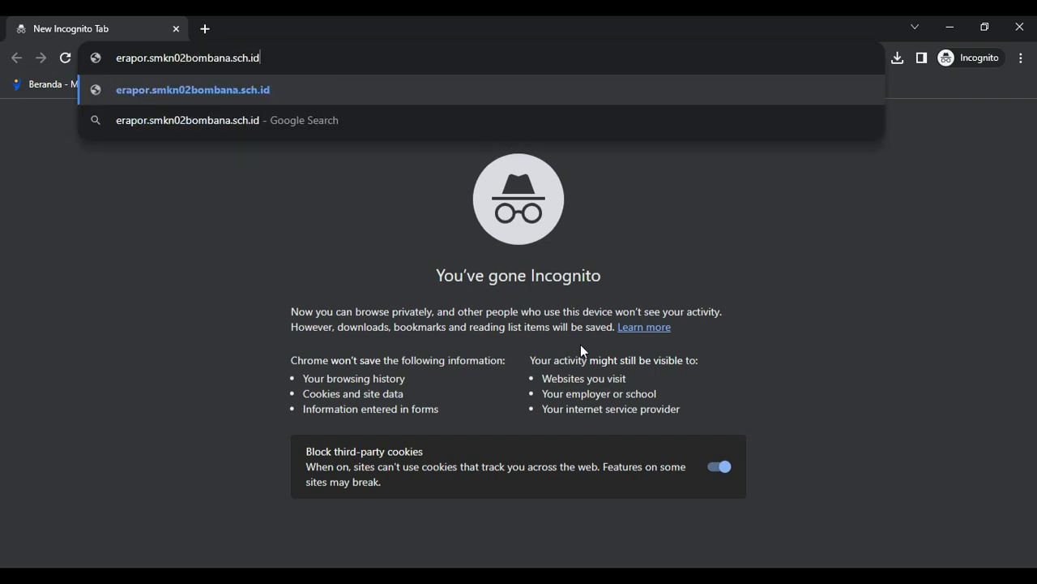
pyautogui.press('Return')
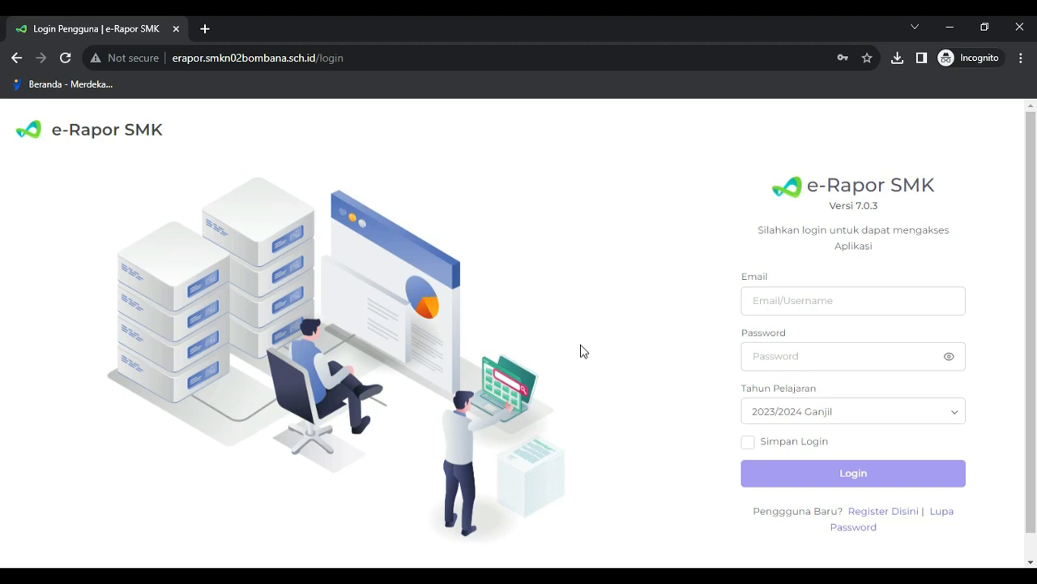
# - Log in to e-Rapor SMK with the teacher's e-mail address and password
pyautogui.click(772, 306)
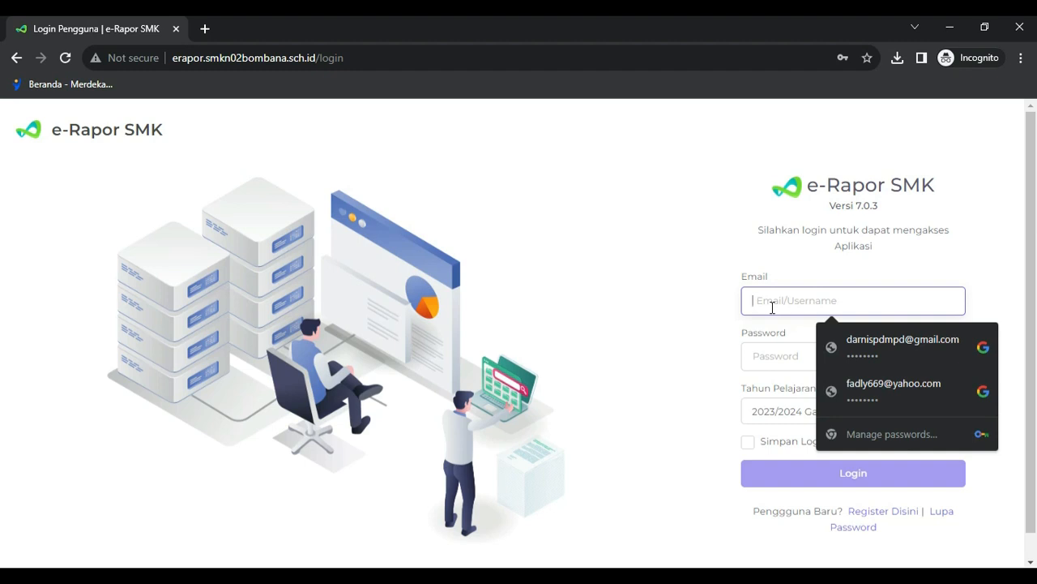
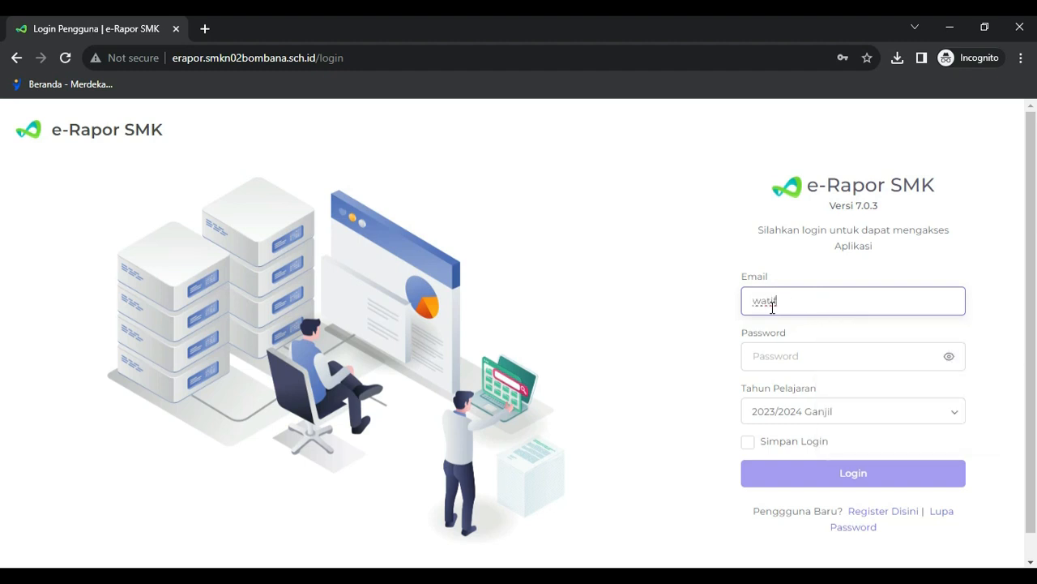
pyautogui.press('Tab')
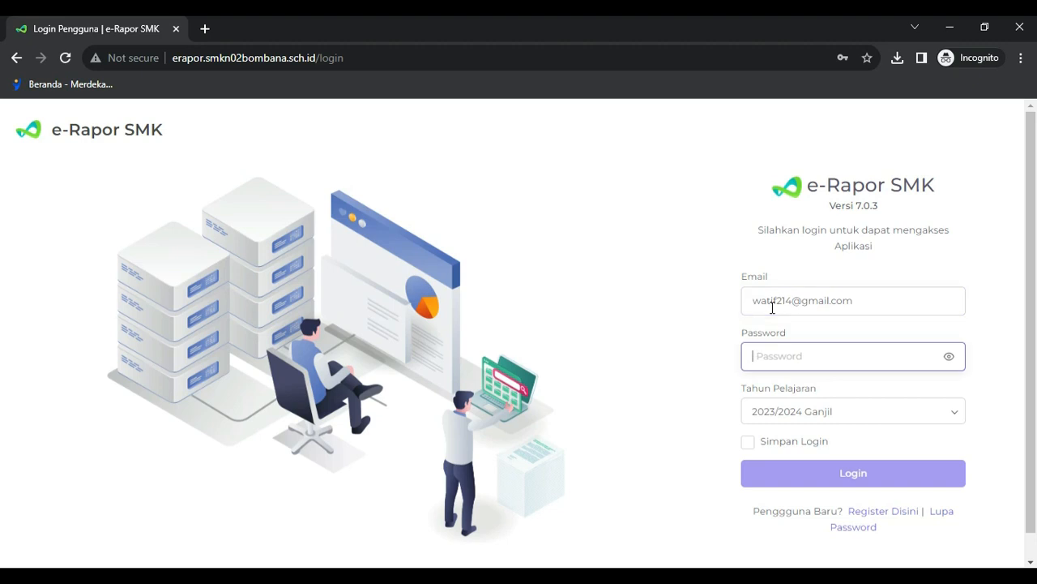
pyautogui.hotkey('ctrl', 'v')
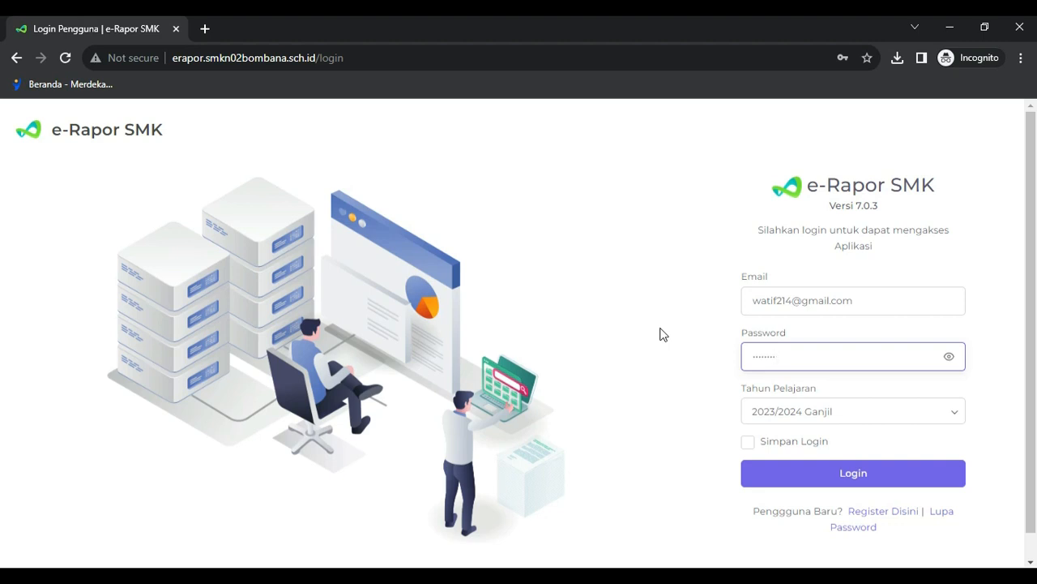
pyautogui.click(845, 474)
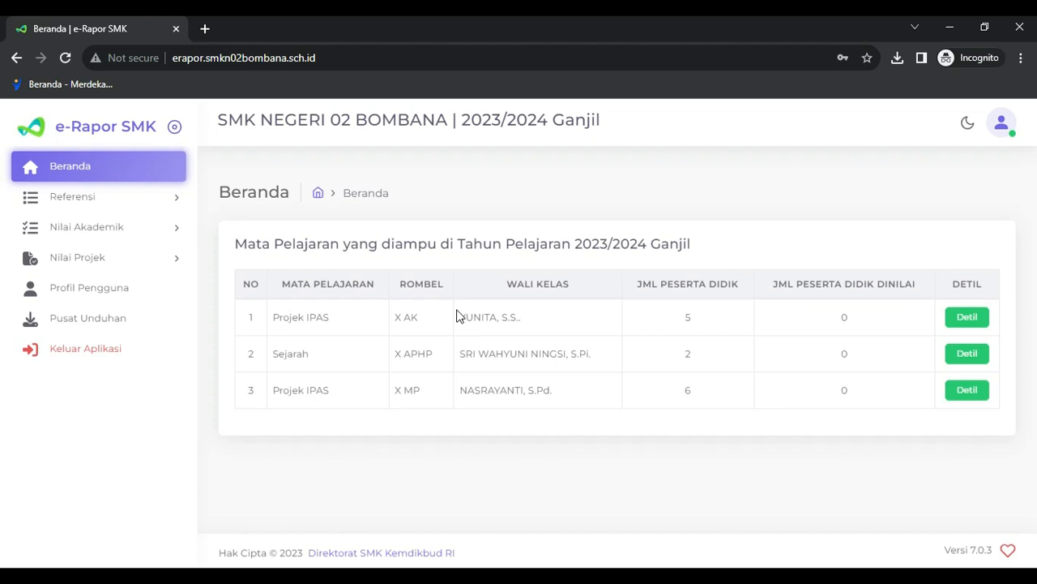
# - Go to Nilai Projek > Perencanaan and start a new plan with Tambah Data
pyautogui.click(178, 265)
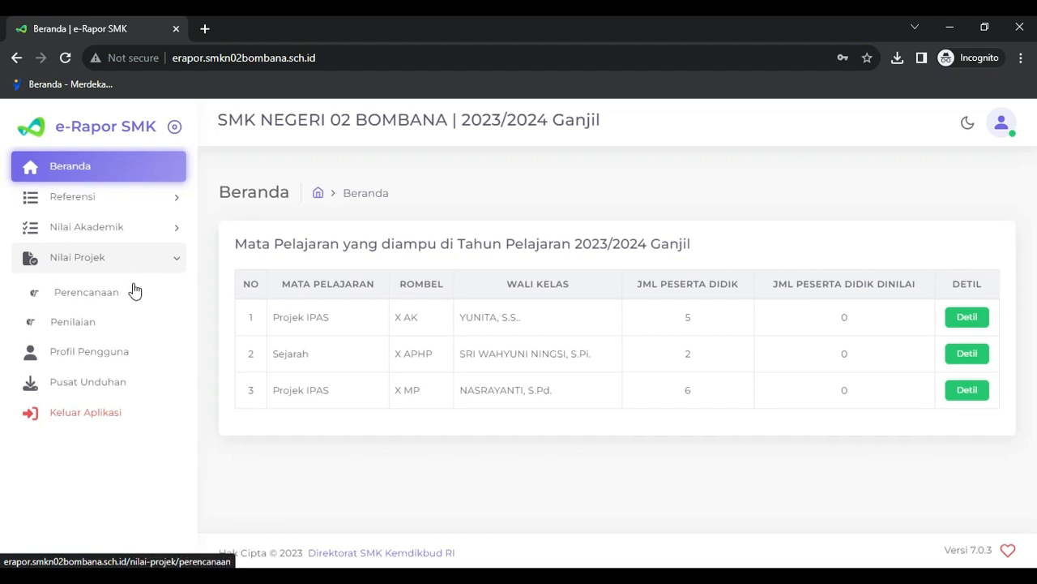
pyautogui.click(86, 294)
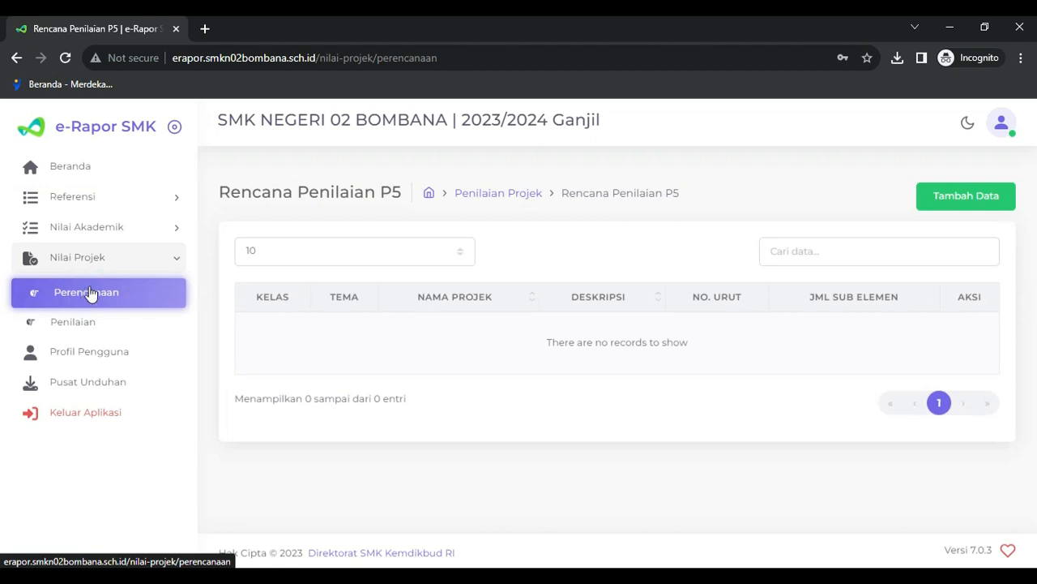
pyautogui.click(986, 201)
pyautogui.click(387, 216)
# - Choose Kelas 10, Rombongan Belajar X AK and the Suara Demokrasi theme for the plan
pyautogui.click(345, 255)
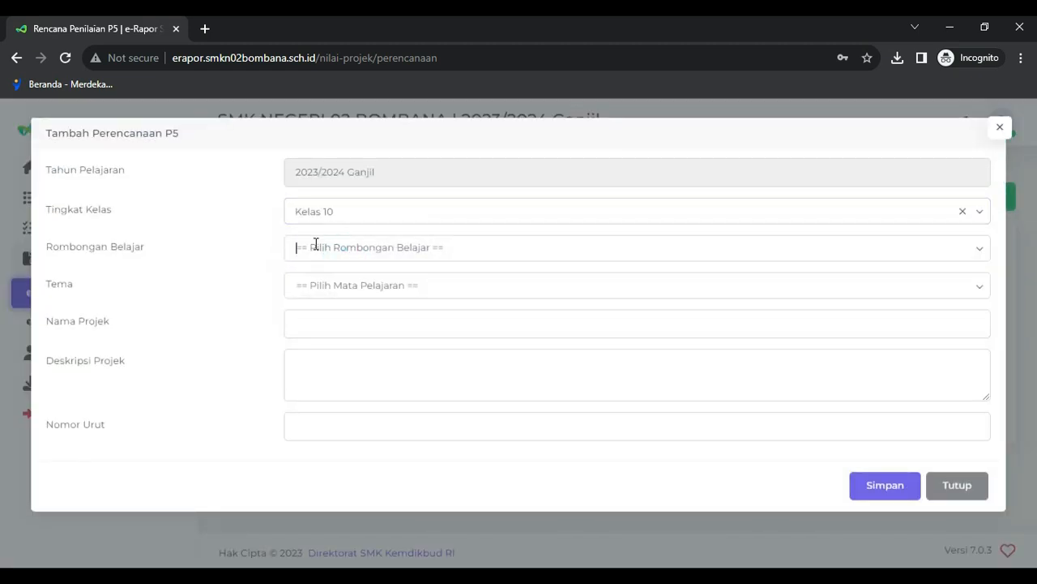
pyautogui.click(316, 245)
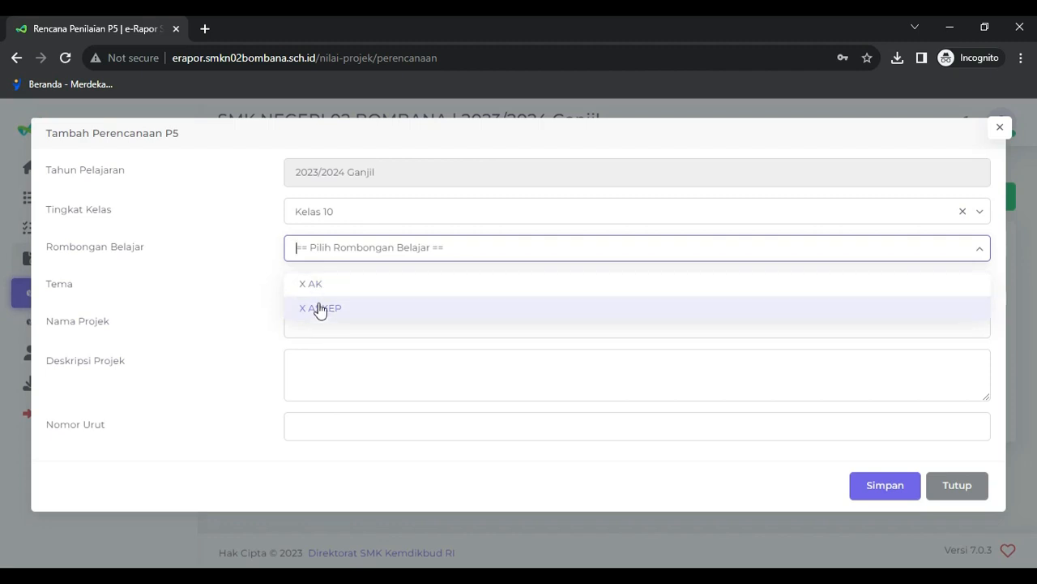
pyautogui.click(320, 283)
pyautogui.click(320, 281)
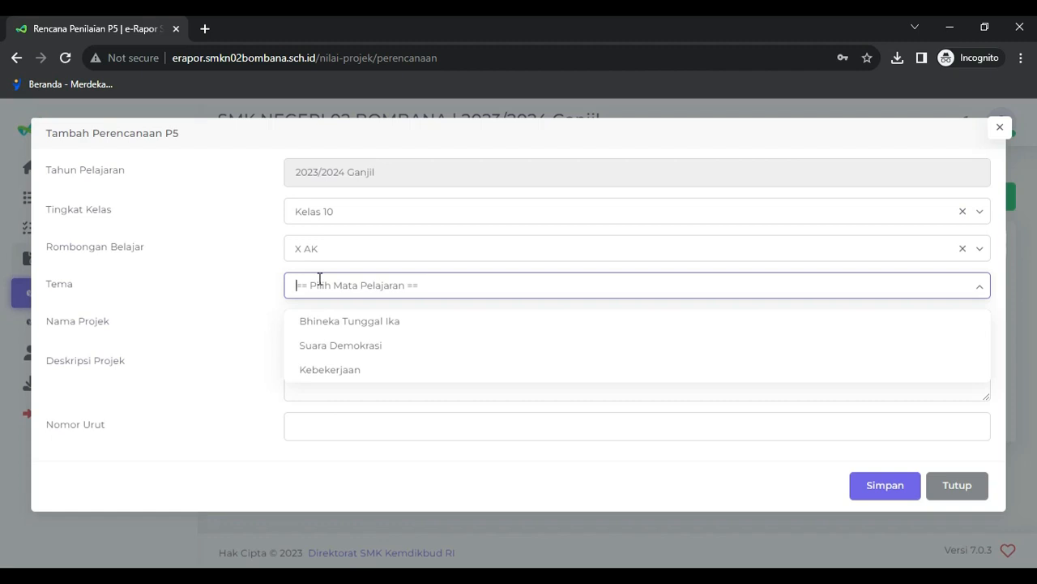
pyautogui.click(318, 347)
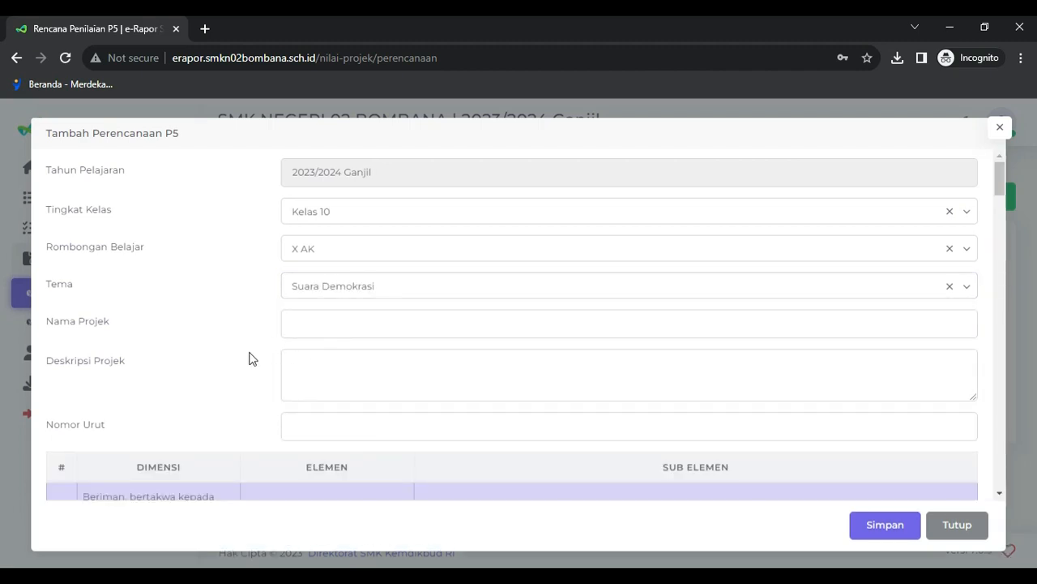
pyautogui.click(347, 326)
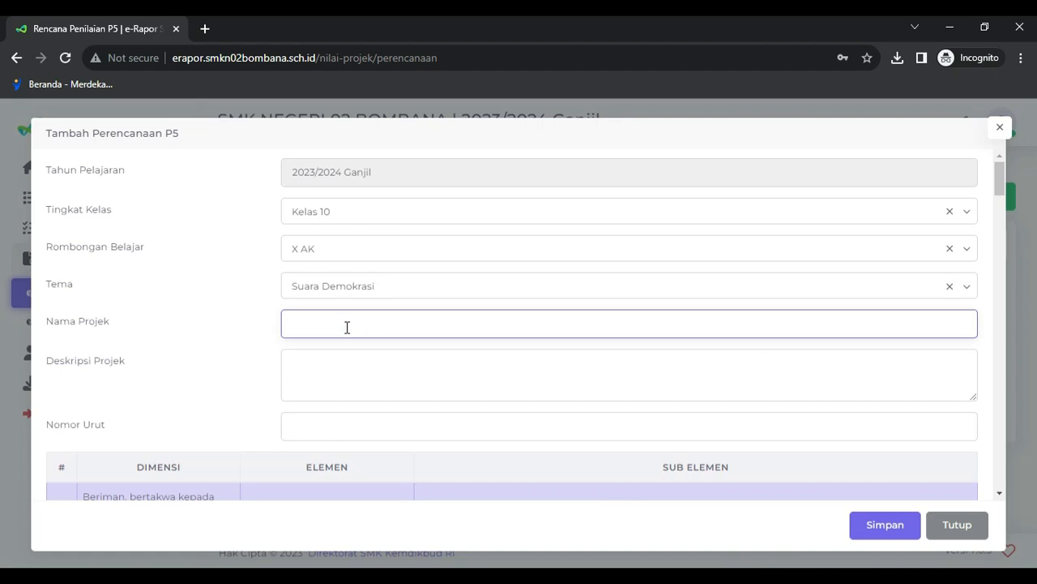
# - Enter Nama Projek 'Suara Demokrasi melalui pemilihan Osis SMKN 02 Bombana berbasis digital'
pyautogui.write('Suara Demokrasi melalui pem')
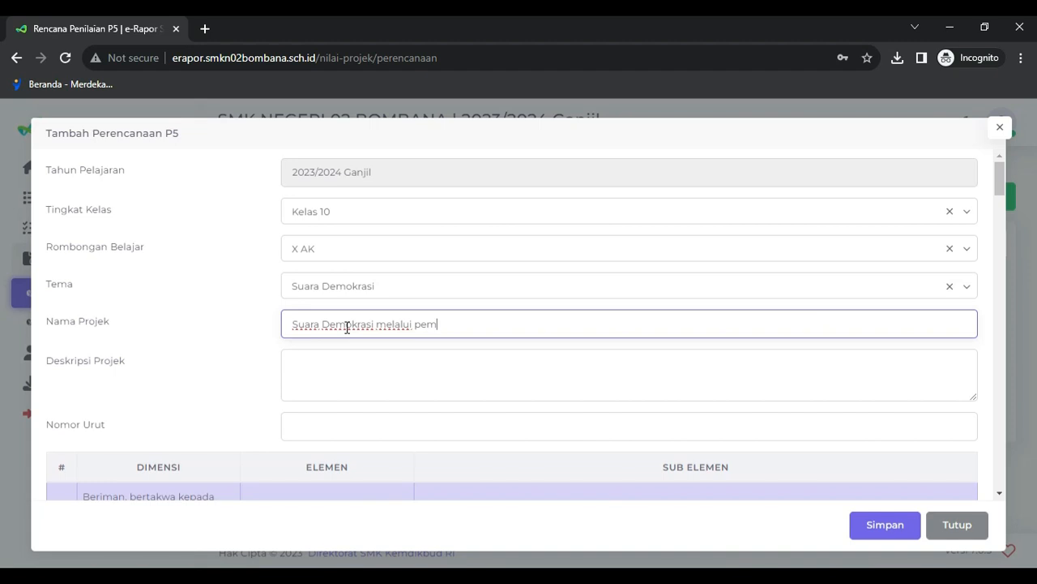
pyautogui.write('ilihan Osis SMK')
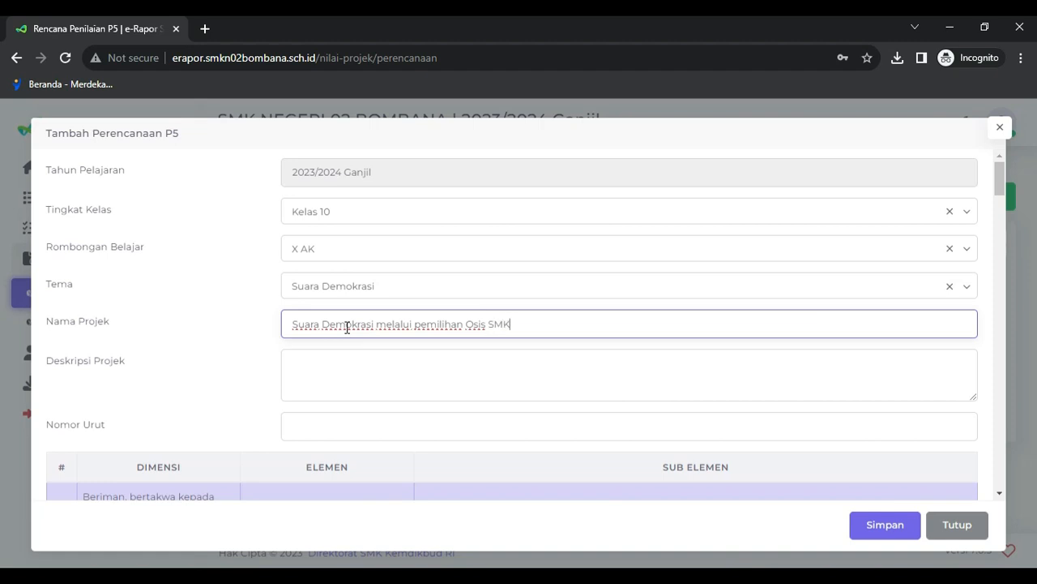
pyautogui.write('N 02 Bombana berbasis di')
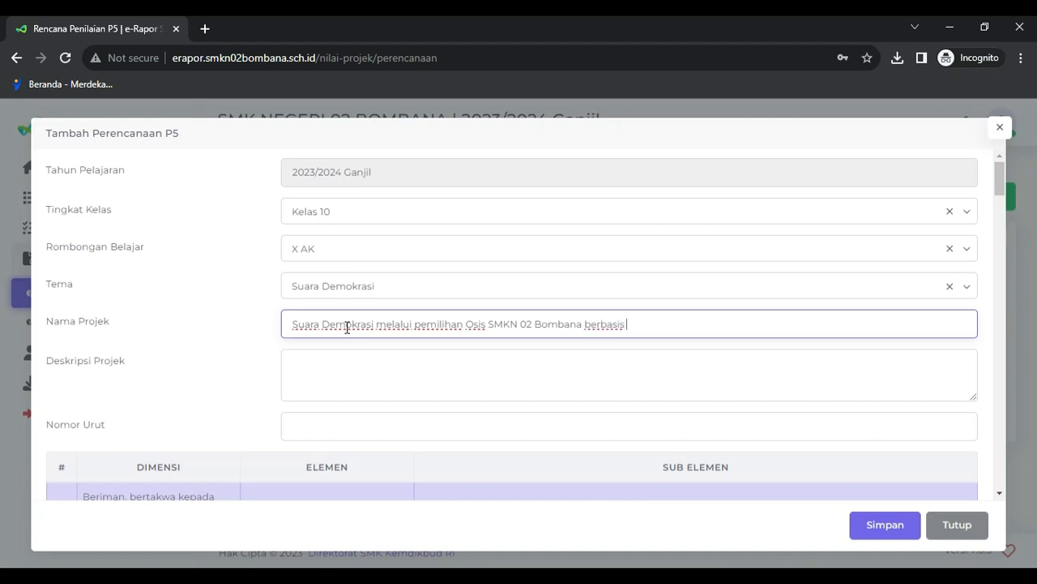
pyautogui.write('l')
# - Copy the project name into Deskripsi Projek as the description
pyautogui.click(300, 372)
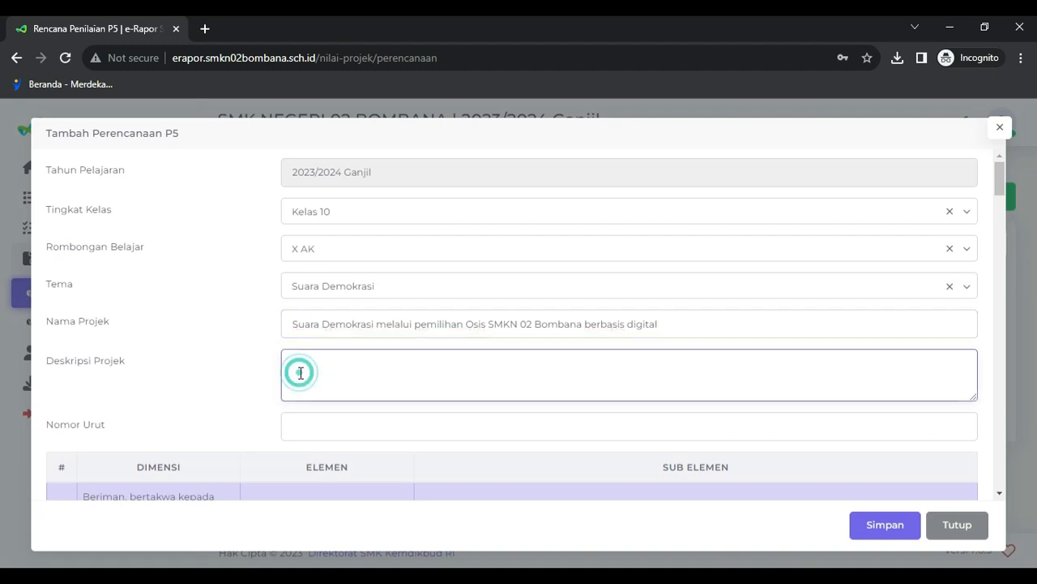
pyautogui.moveTo(673, 323); pyautogui.dragTo(303, 300)
pyautogui.hotkey('ctrl', 'c')
pyautogui.click(311, 375)
pyautogui.hotkey('ctrl', 'v')
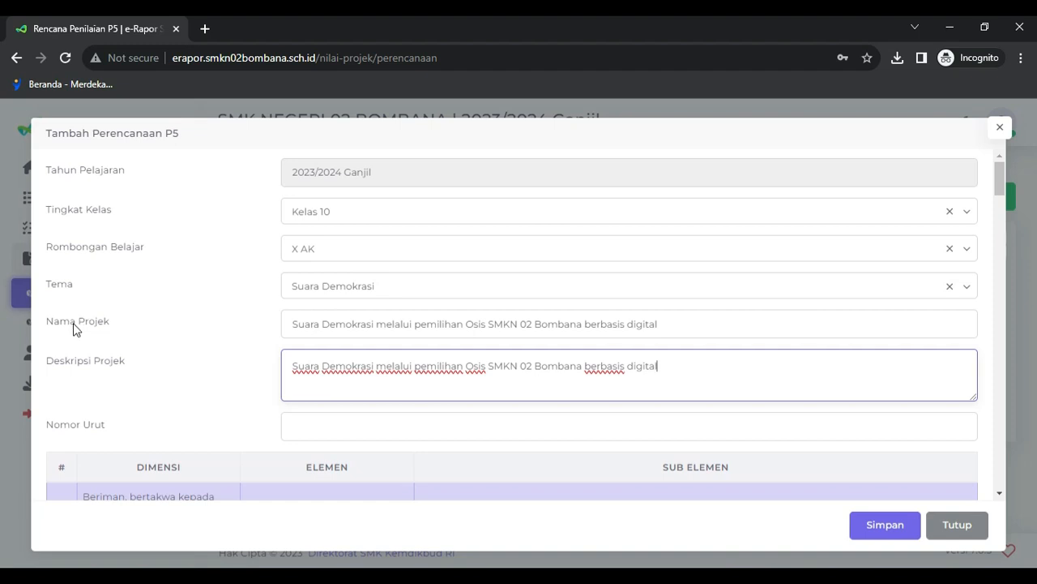
pyautogui.click(339, 426)
# - Set Nomor Urut to 1 and browse the dimension table down to the Bergotong royong rows
pyautogui.write('1')
pyautogui.scroll(-3, 325, 432)
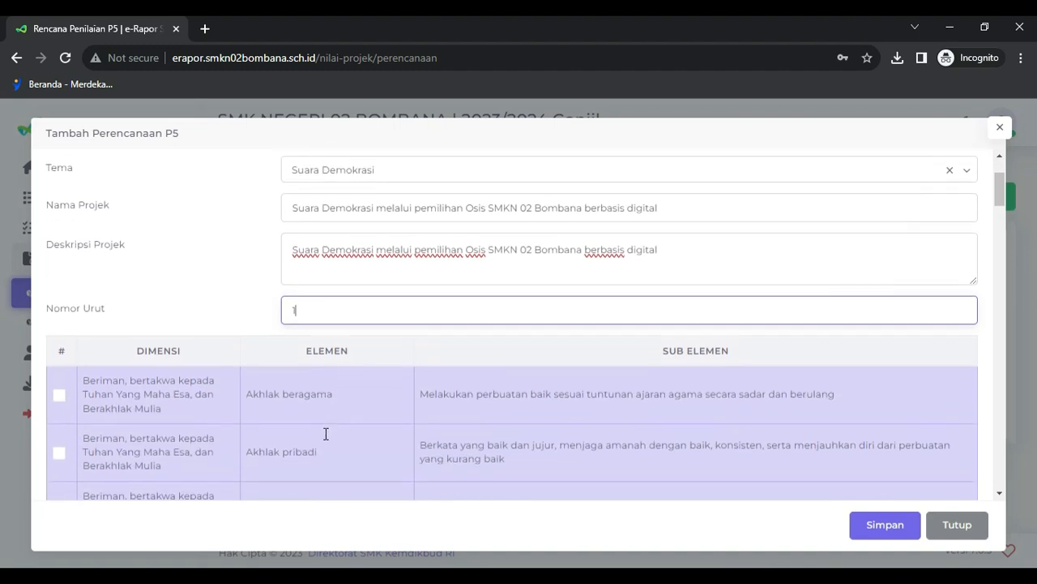
pyautogui.scroll(1, 324, 433)
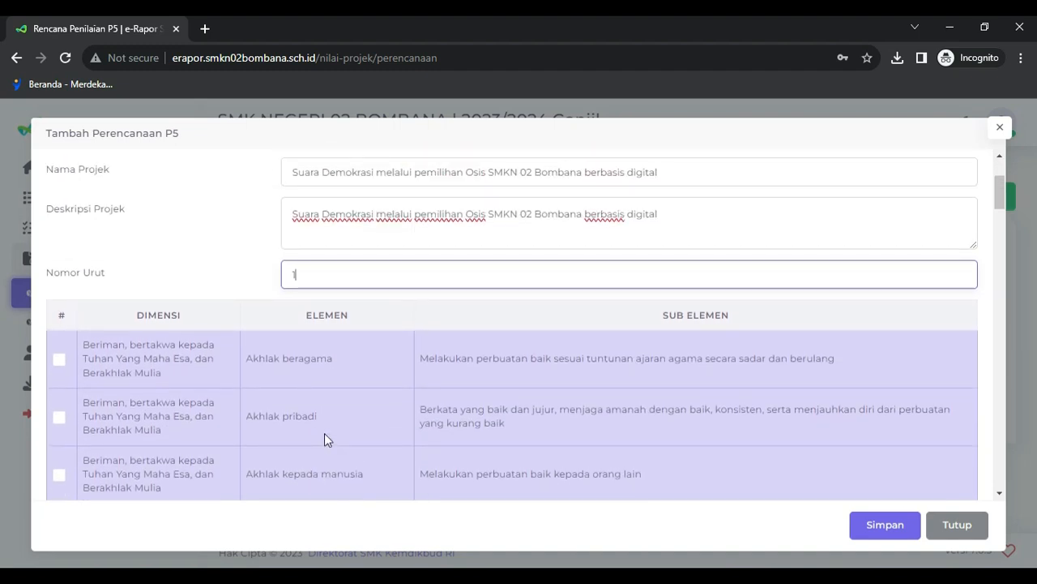
pyautogui.scroll(1, 324, 439)
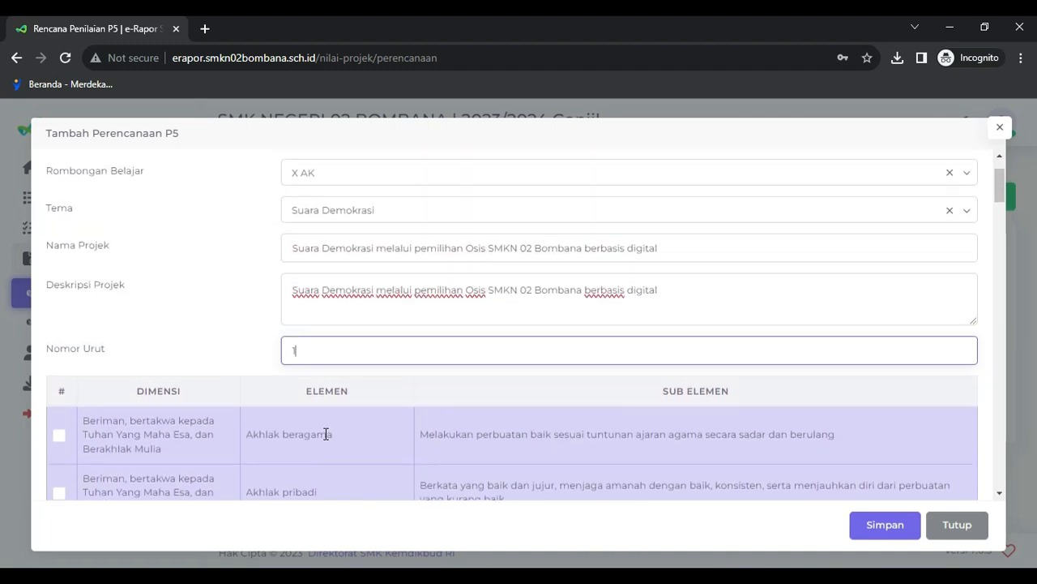
pyautogui.scroll(-2, 326, 434)
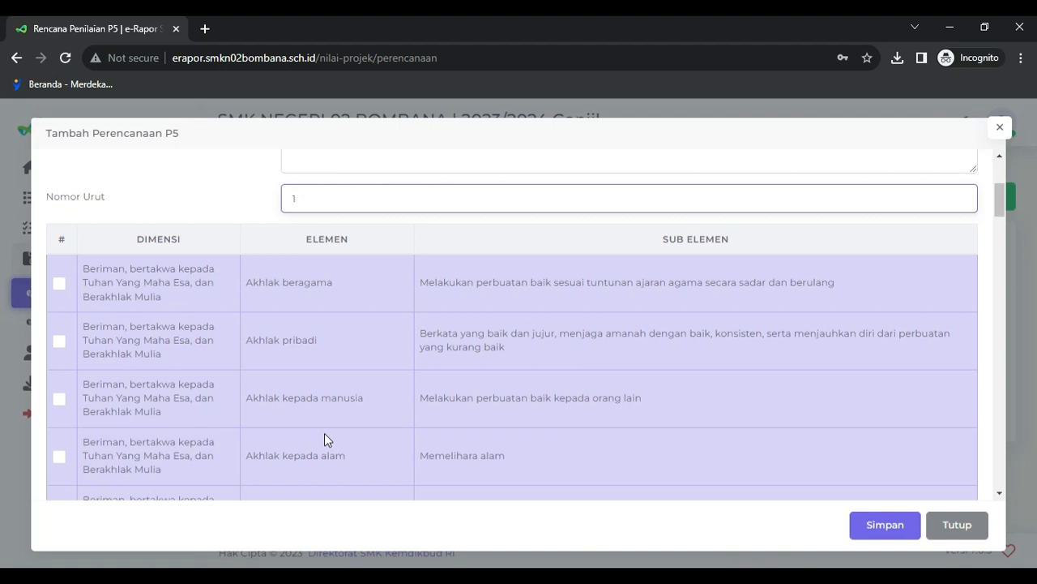
pyautogui.scroll(3, 325, 433)
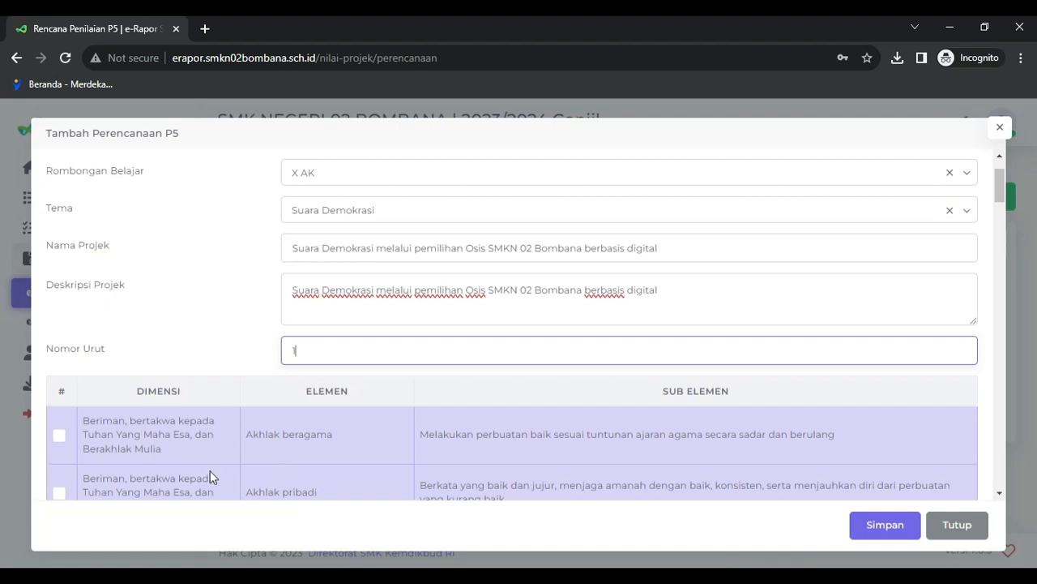
pyautogui.scroll(-1, 210, 470)
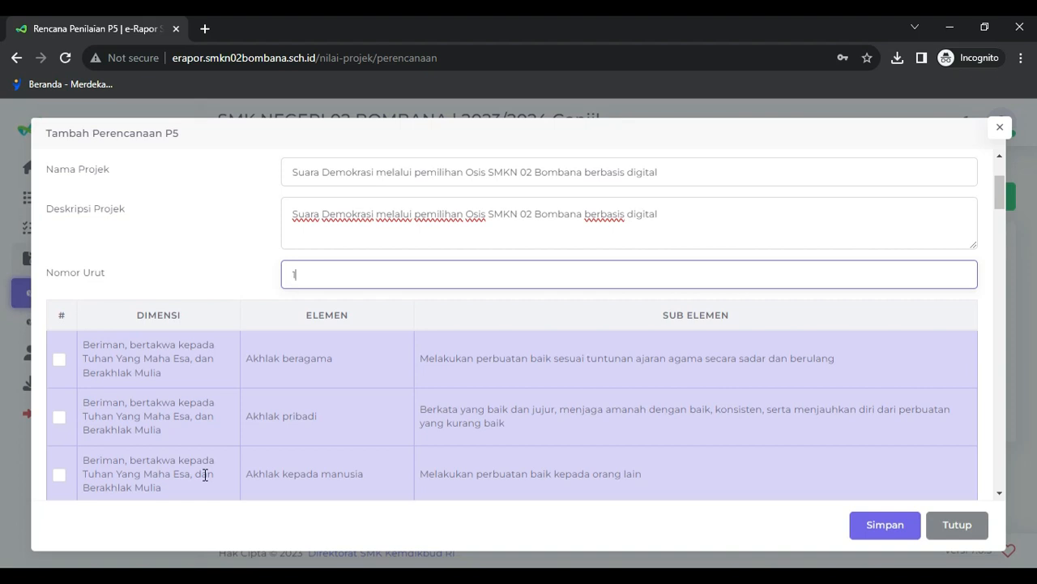
pyautogui.scroll(-2, 205, 474)
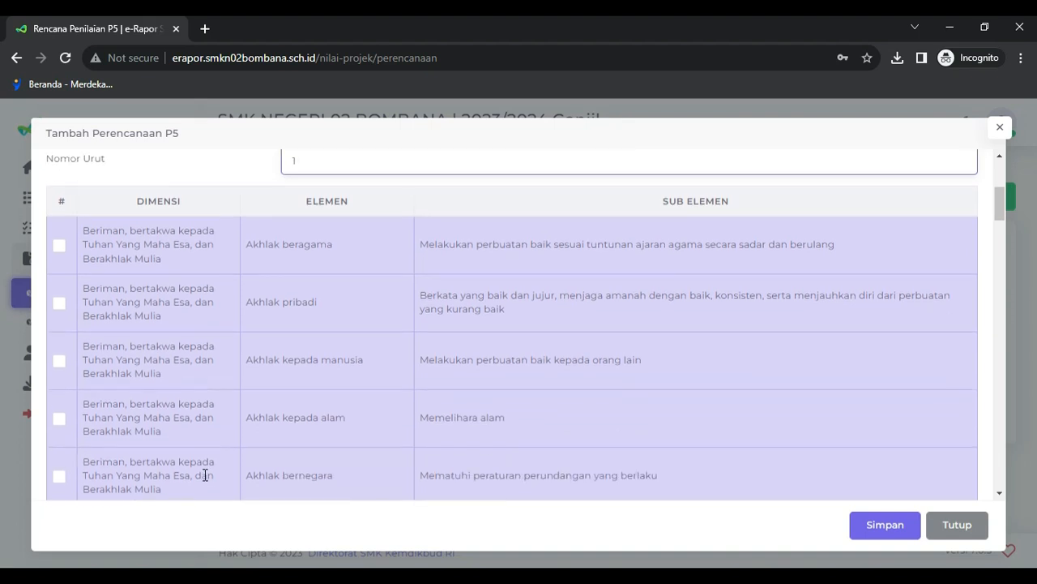
pyautogui.scroll(-4, 204, 474)
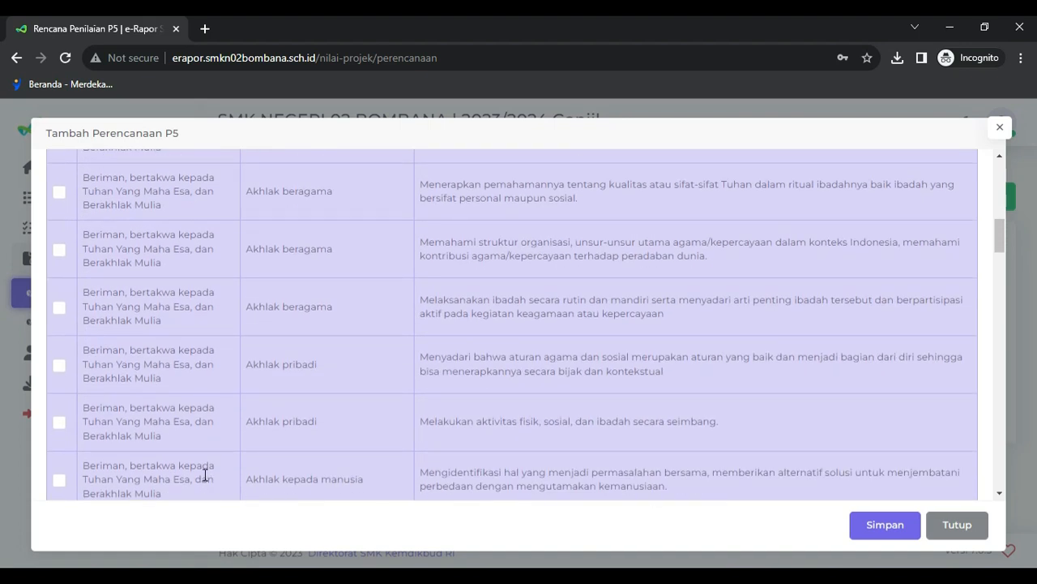
pyautogui.scroll(-4, 205, 475)
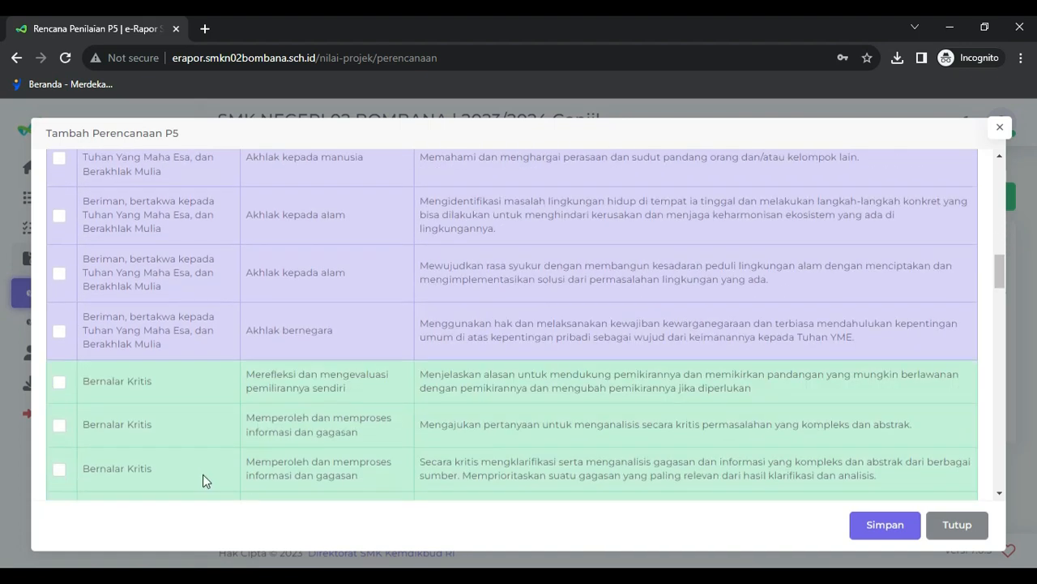
pyautogui.scroll(-12, 203, 475)
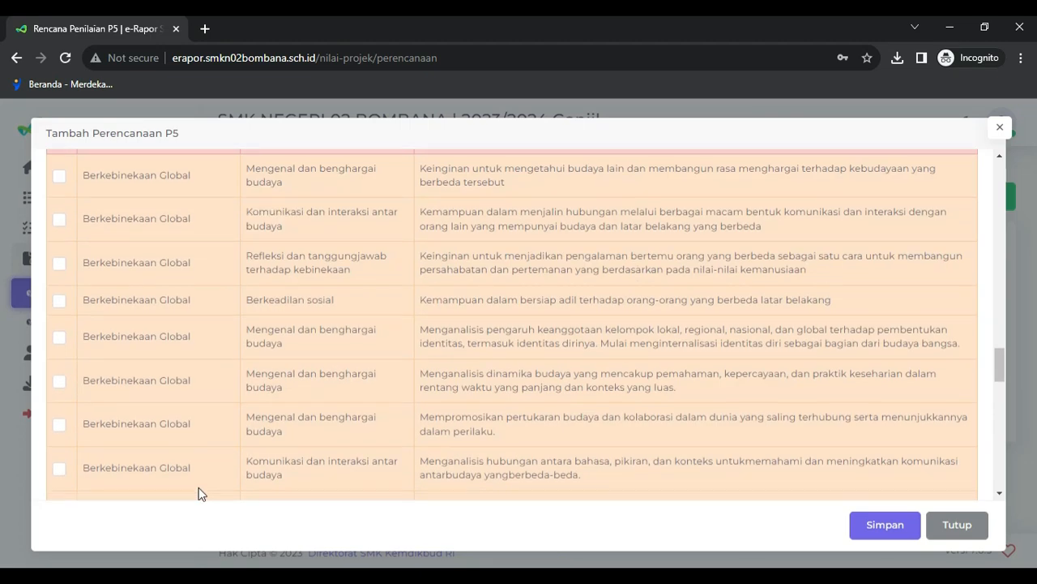
pyautogui.scroll(-5, 201, 493)
pyautogui.scroll(-4, 201, 493)
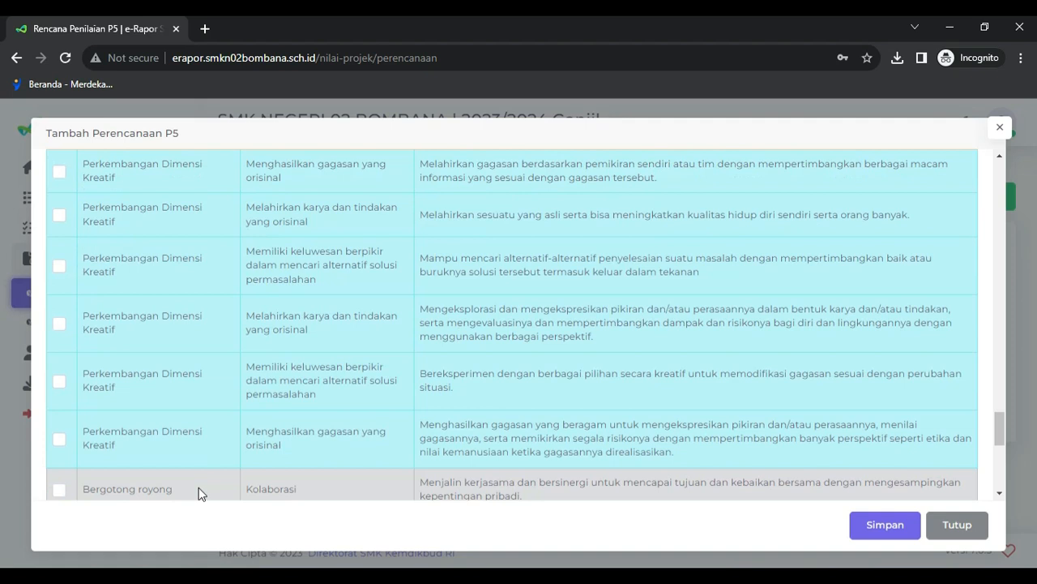
pyautogui.scroll(-4, 201, 494)
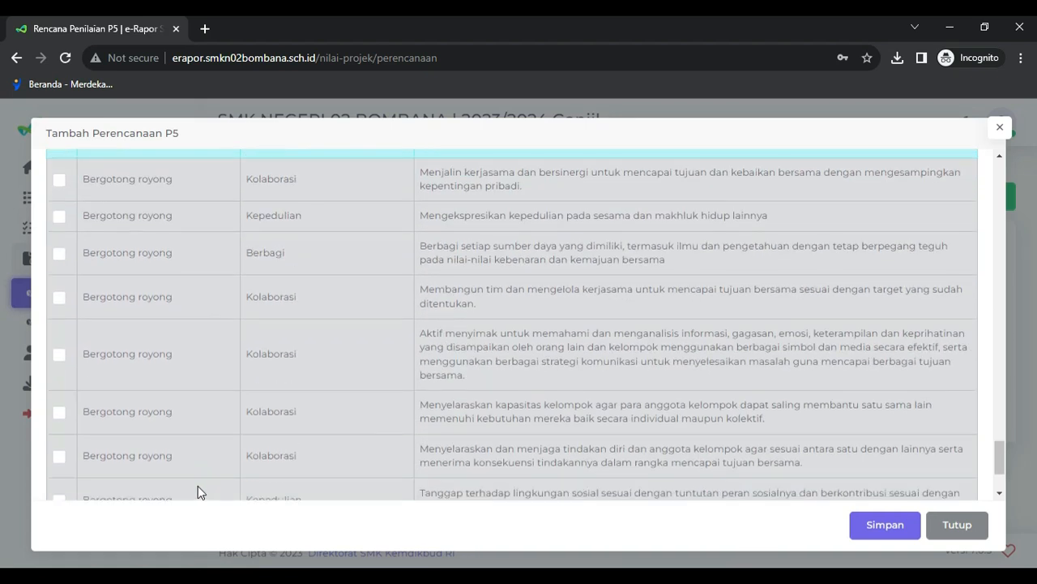
pyautogui.scroll(1, 198, 485)
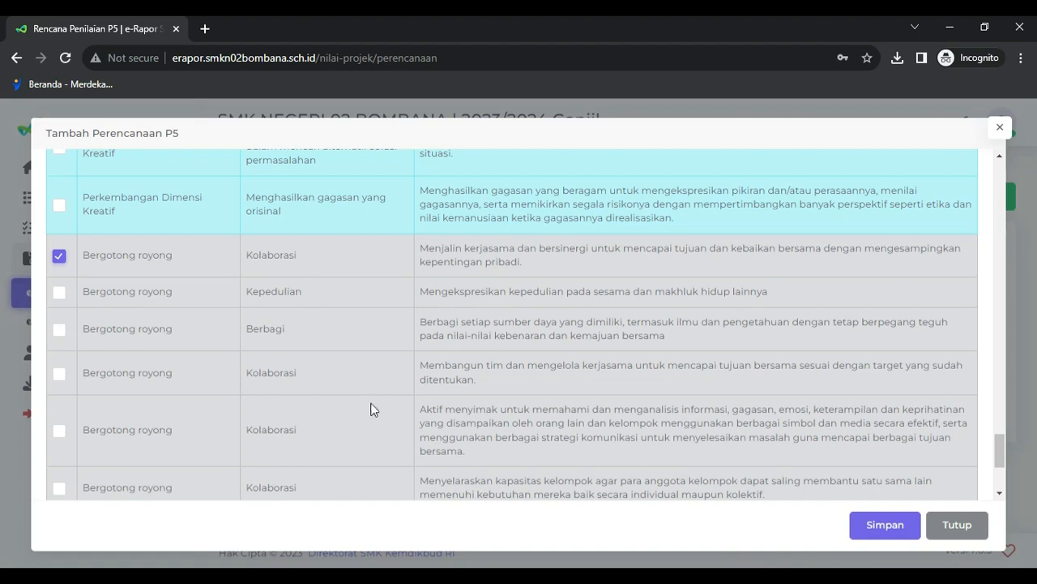
# - Tick the Kreatif sub-element 'Menghasilkan gagasan yang orisinal' in the dimension table
pyautogui.scroll(-2, 372, 419)
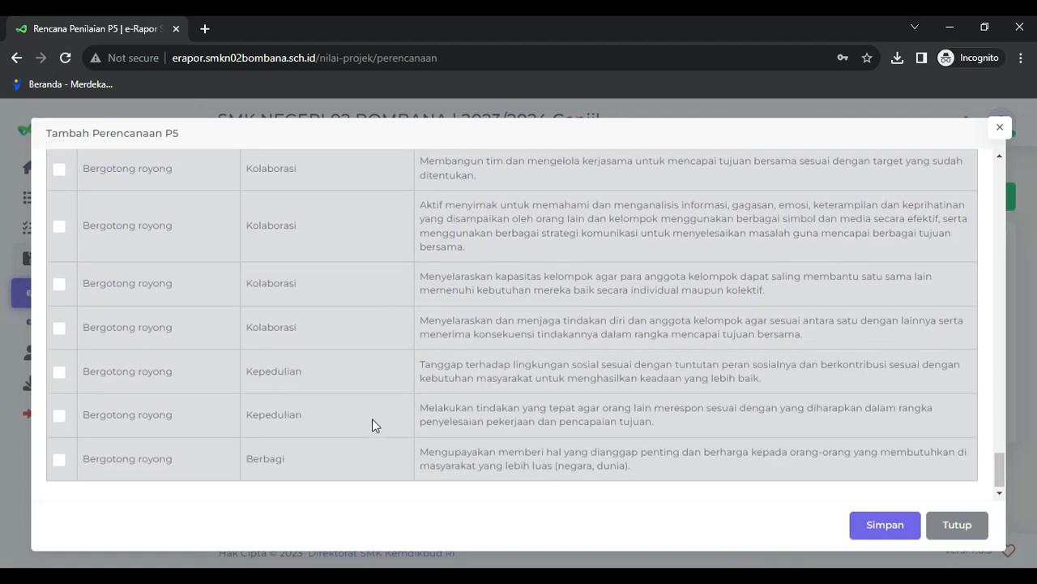
pyautogui.scroll(6, 372, 418)
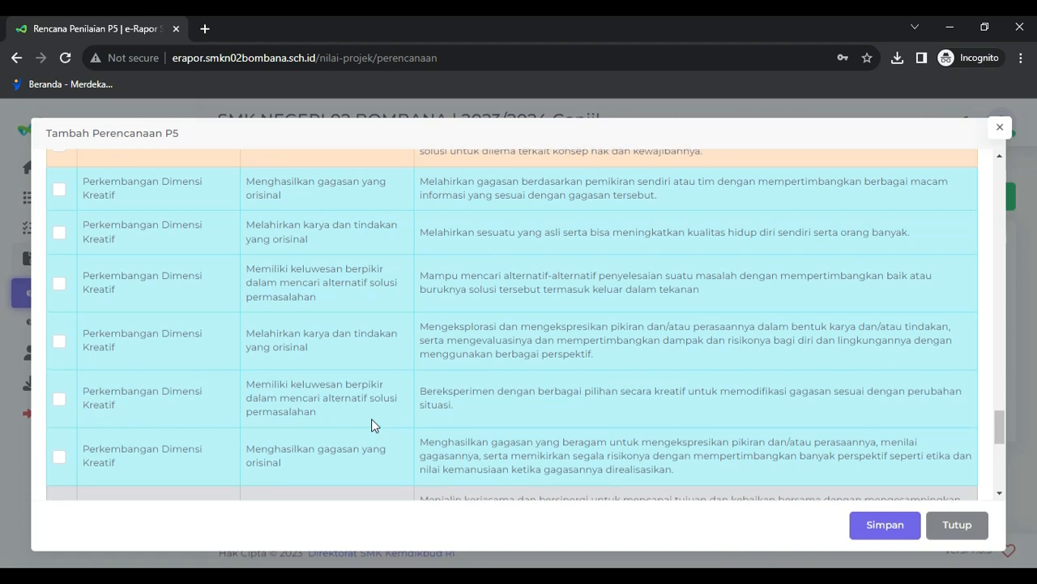
pyautogui.scroll(1, 372, 425)
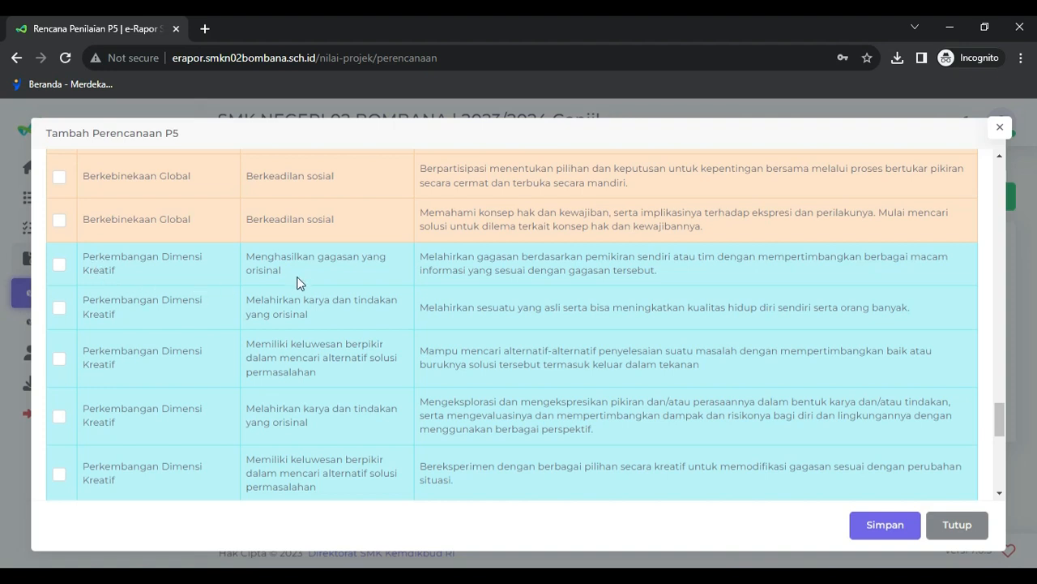
pyautogui.scroll(3, 285, 298)
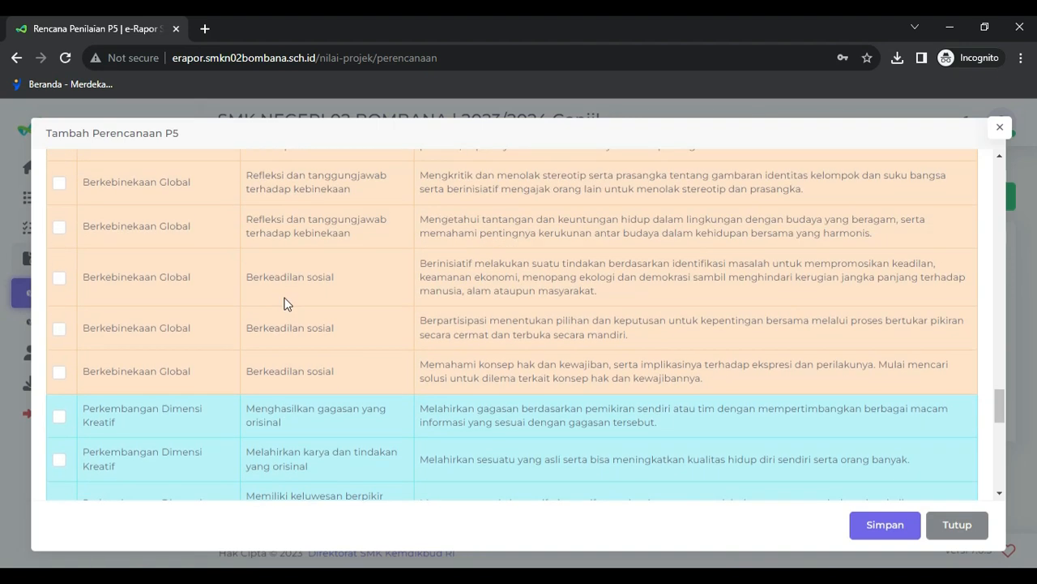
pyautogui.scroll(1, 288, 324)
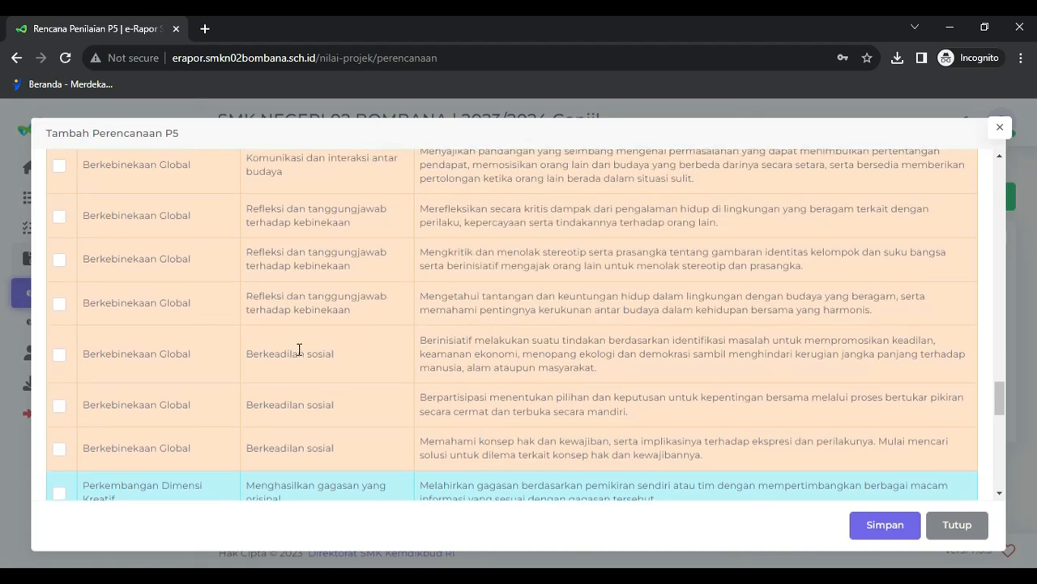
pyautogui.scroll(3, 299, 349)
pyautogui.scroll(2, 299, 349)
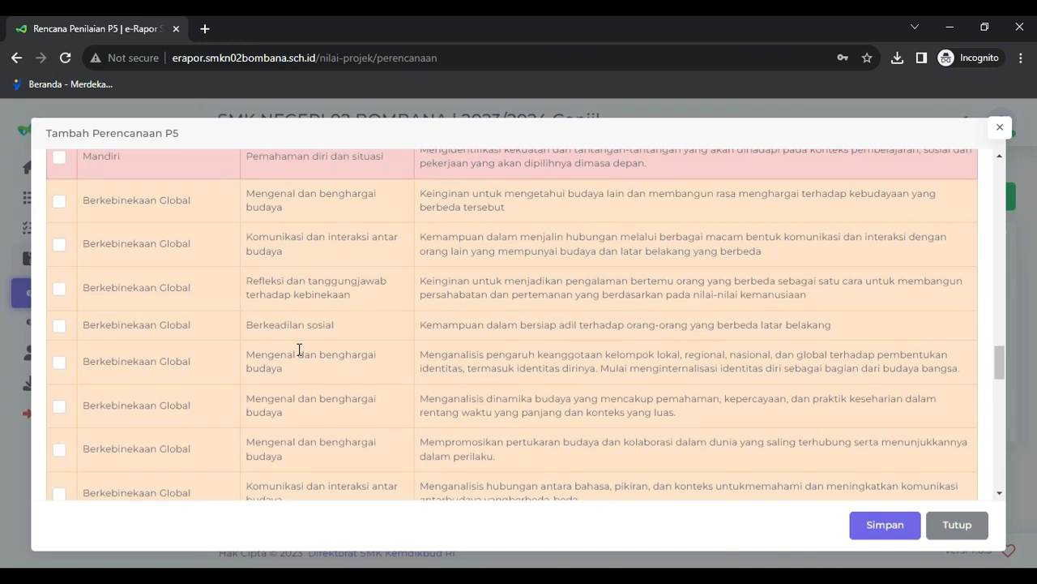
pyautogui.scroll(2, 299, 350)
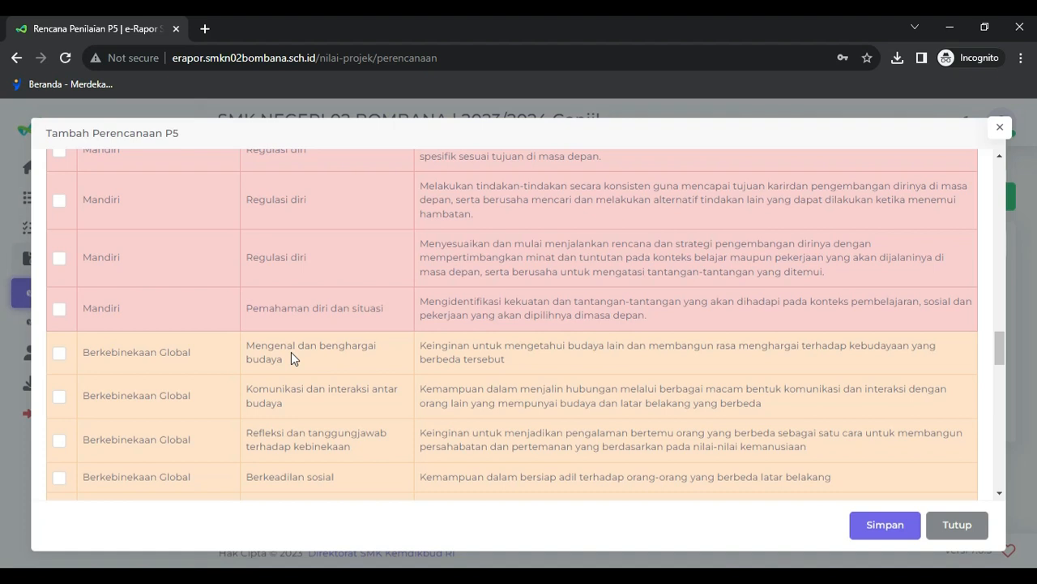
pyautogui.scroll(2, 291, 351)
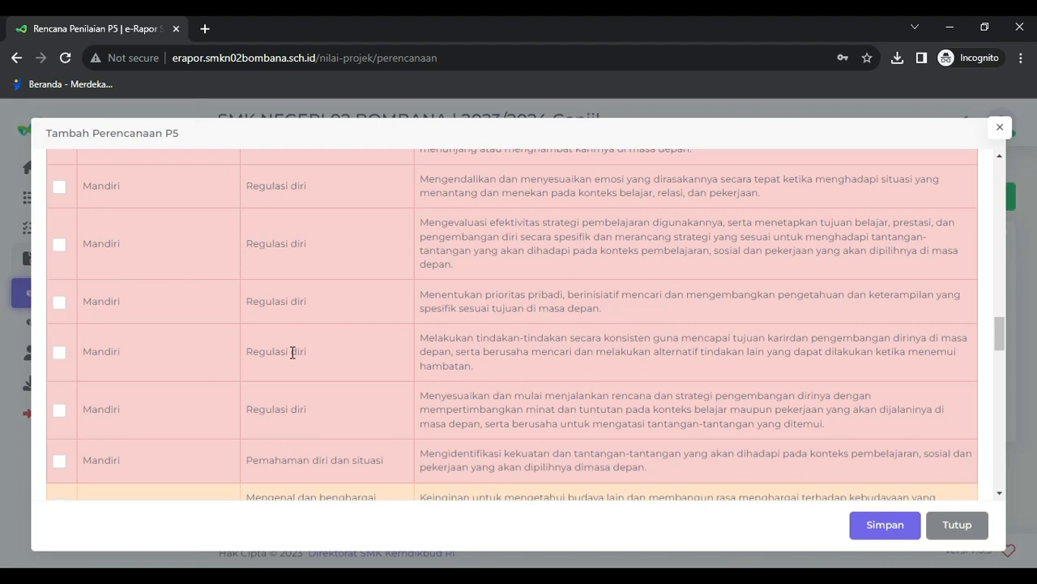
pyautogui.scroll(2, 292, 352)
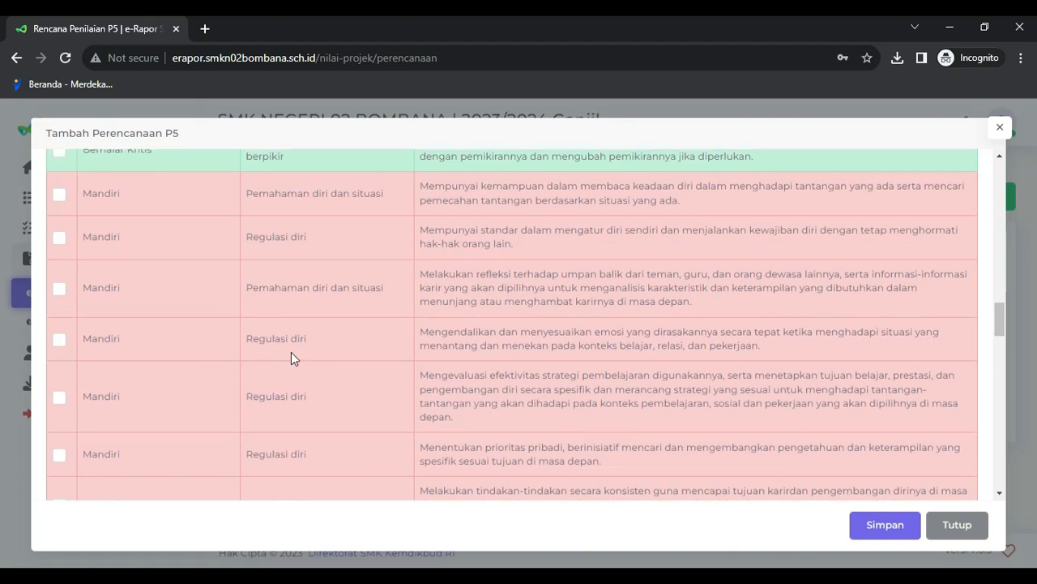
pyautogui.scroll(2, 291, 352)
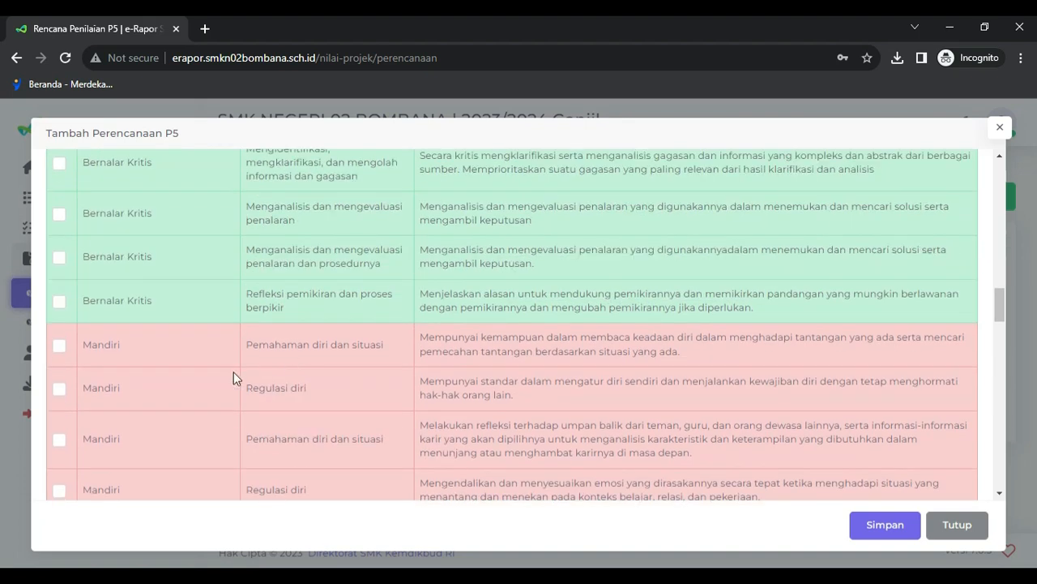
pyautogui.scroll(4, 187, 394)
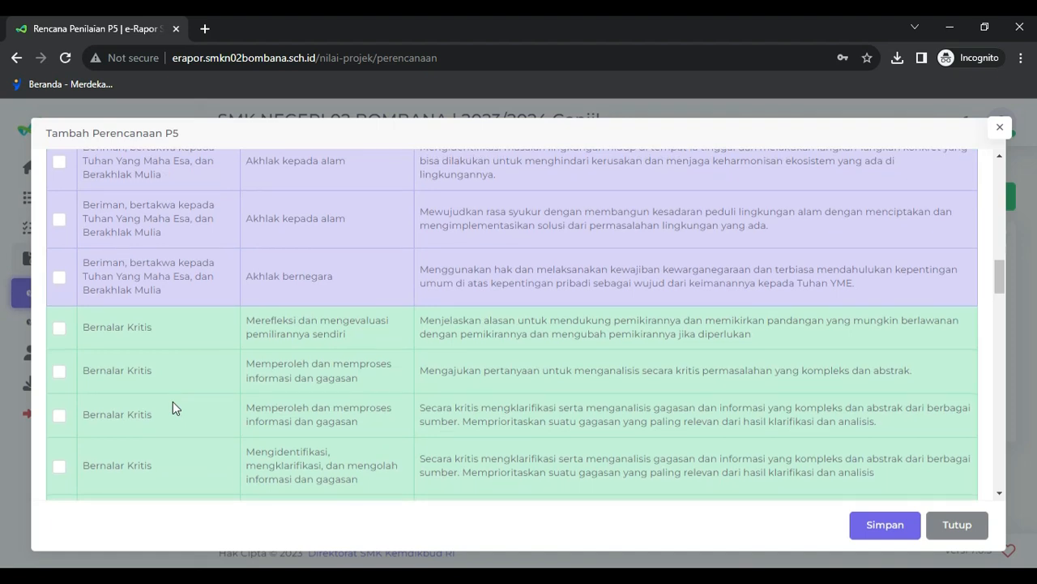
pyautogui.scroll(-6, 172, 401)
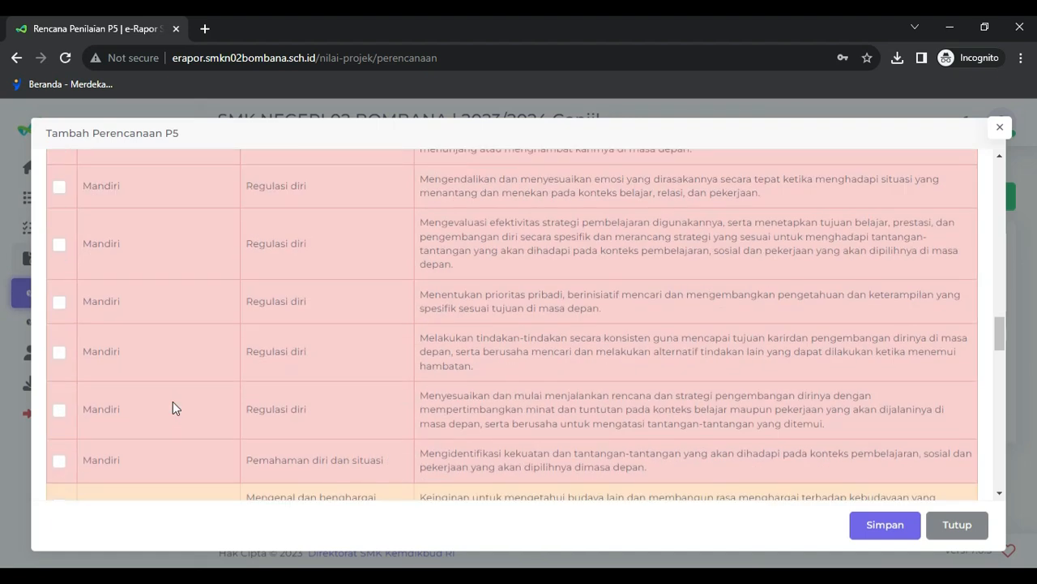
pyautogui.scroll(-5, 173, 408)
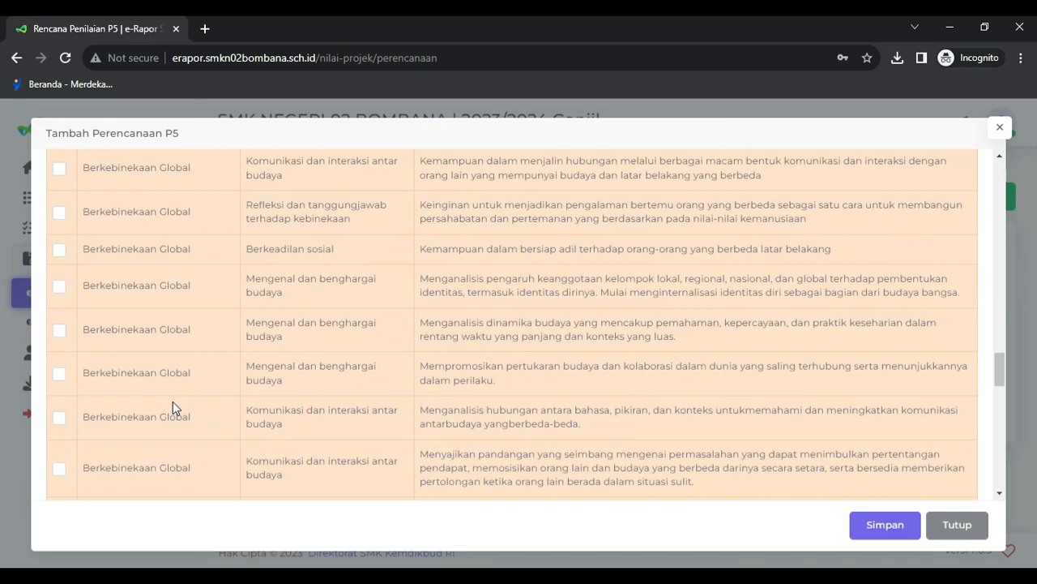
pyautogui.scroll(-4, 172, 401)
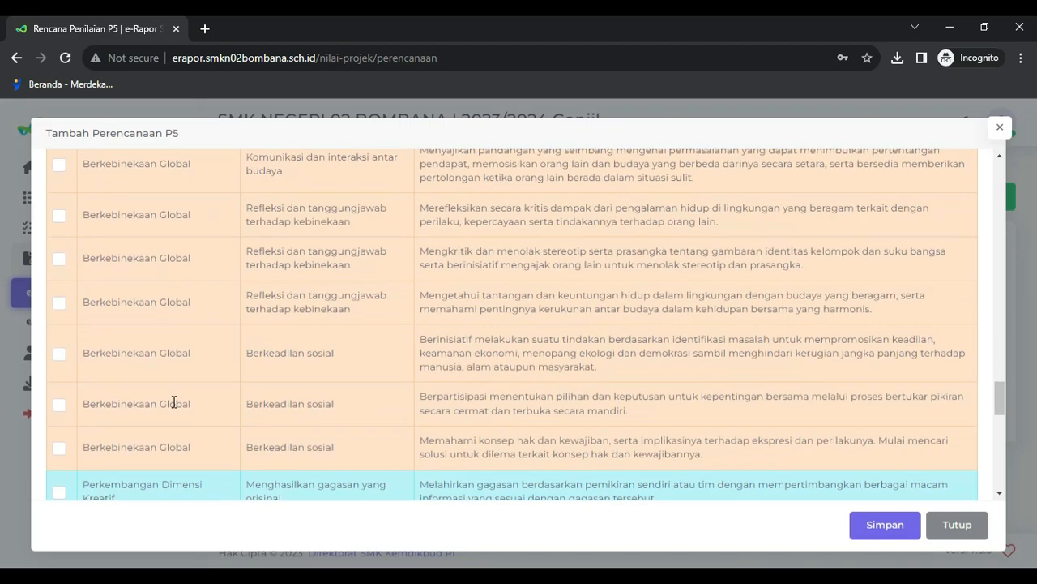
pyautogui.scroll(12, 169, 391)
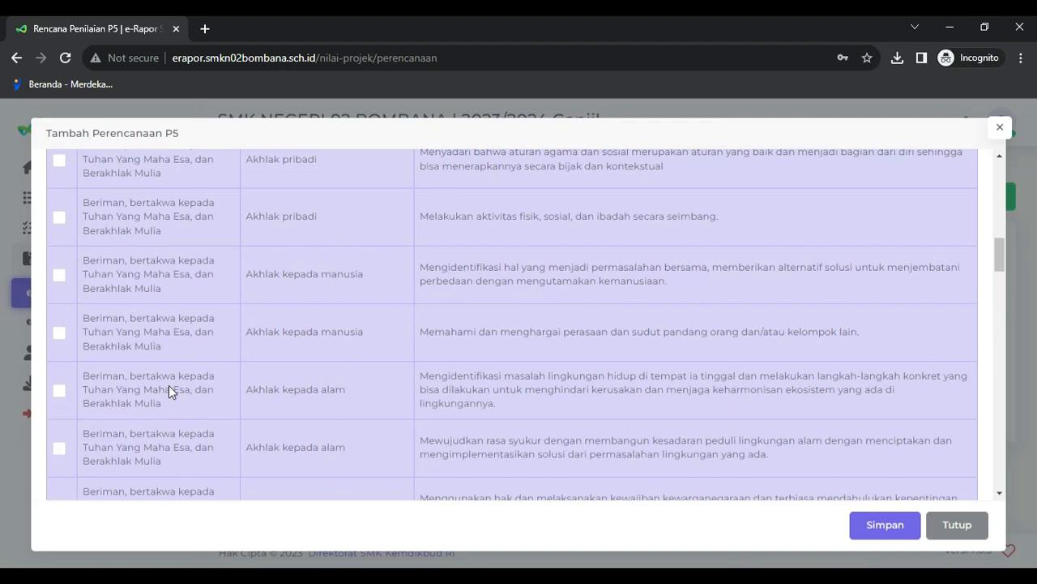
pyautogui.scroll(5, 169, 391)
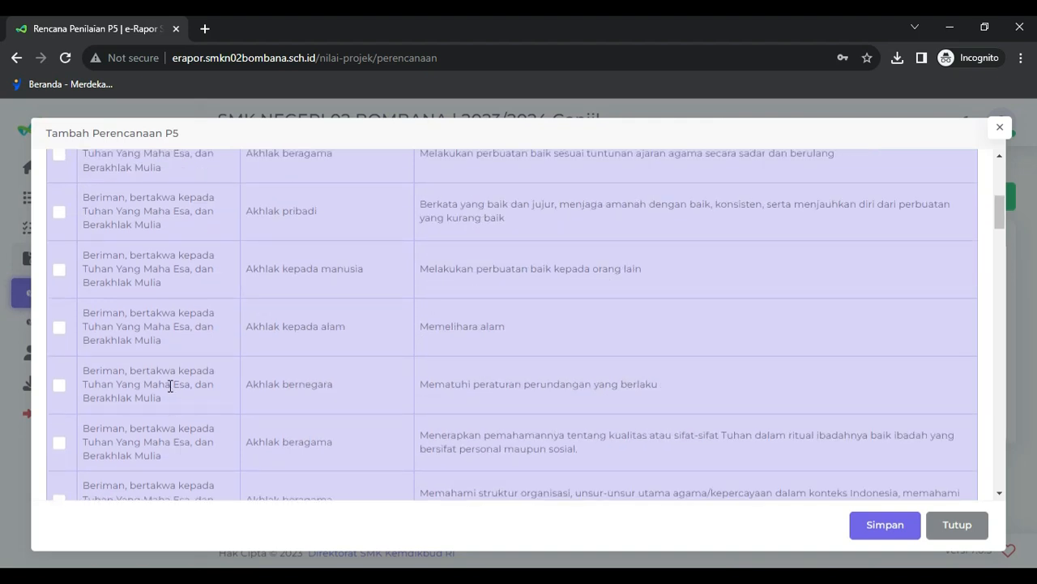
pyautogui.scroll(-4, 169, 387)
pyautogui.scroll(-10, 169, 385)
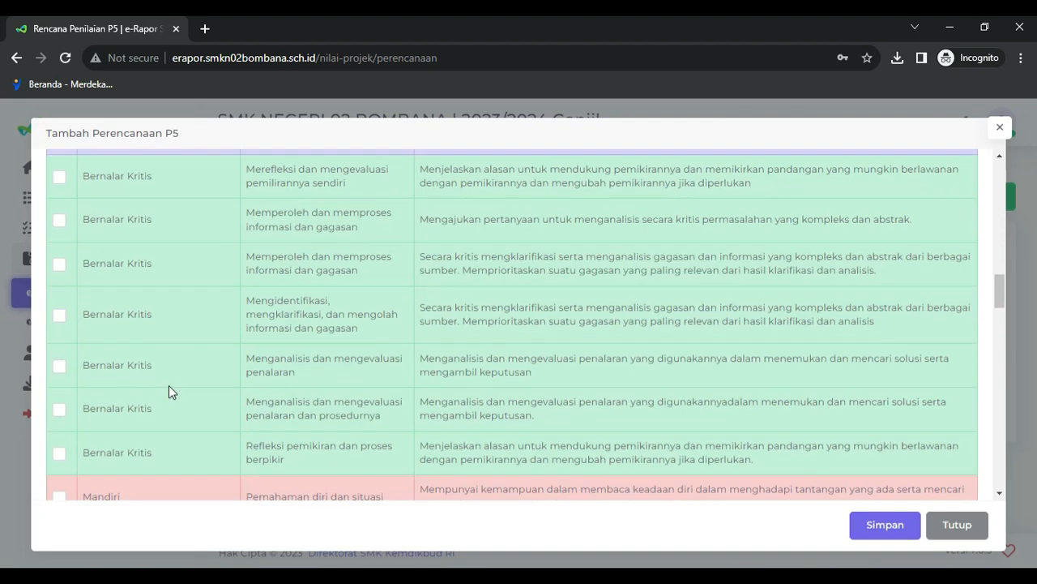
pyautogui.scroll(-5, 167, 387)
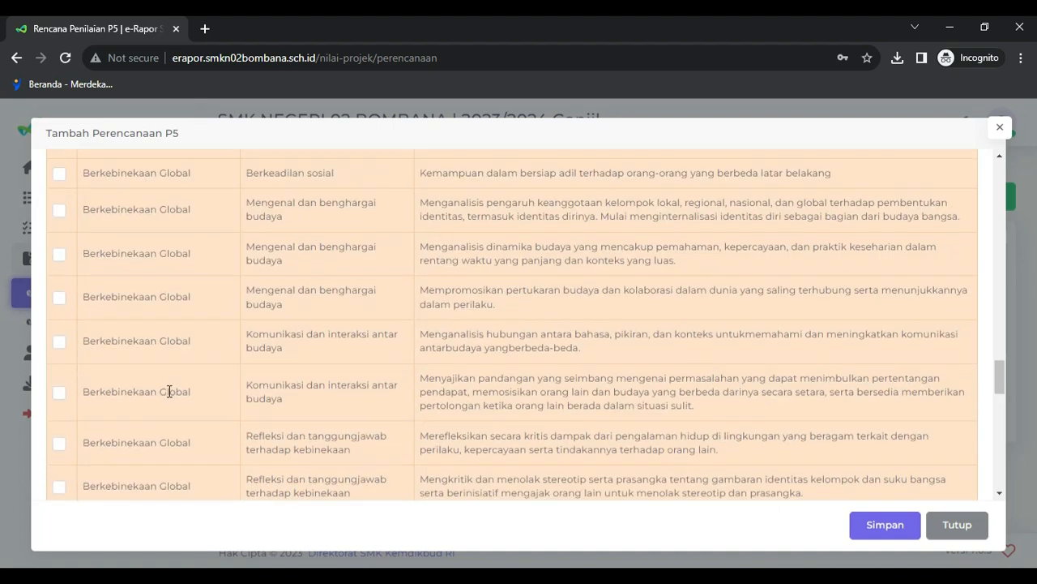
pyautogui.scroll(-4, 167, 393)
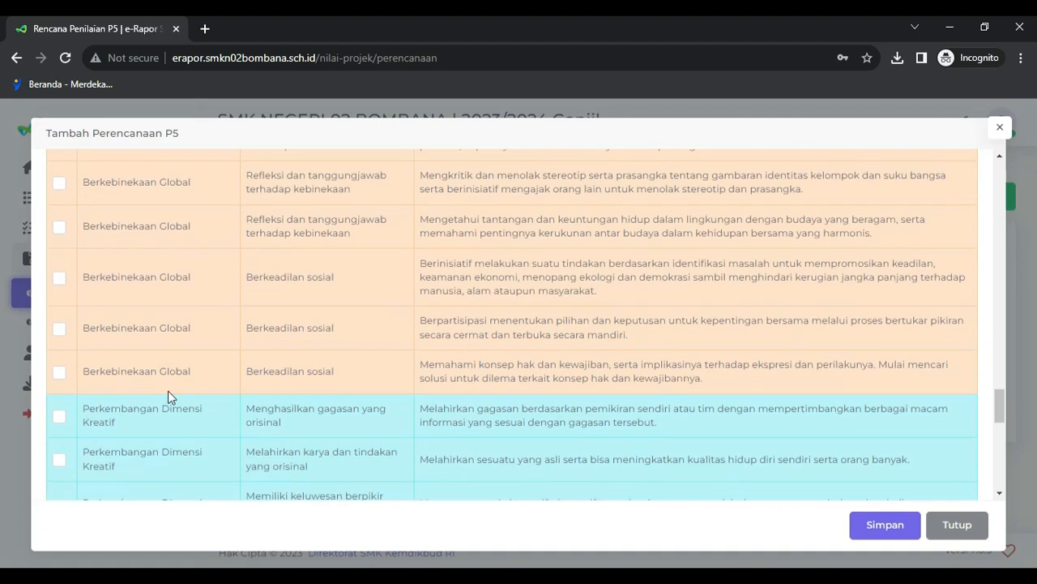
pyautogui.click(58, 417)
# - Save the P5 plan with Simpan and dismiss the confirmation
pyautogui.scroll(-4, 843, 342)
pyautogui.scroll(-3, 826, 343)
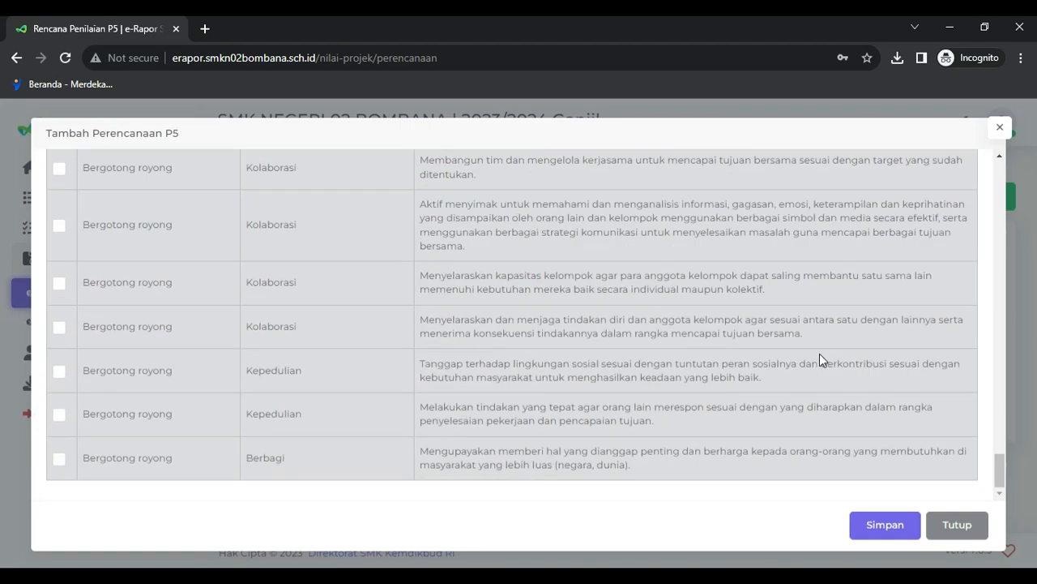
pyautogui.scroll(6, 819, 354)
pyautogui.scroll(-3, 813, 406)
pyautogui.click(880, 528)
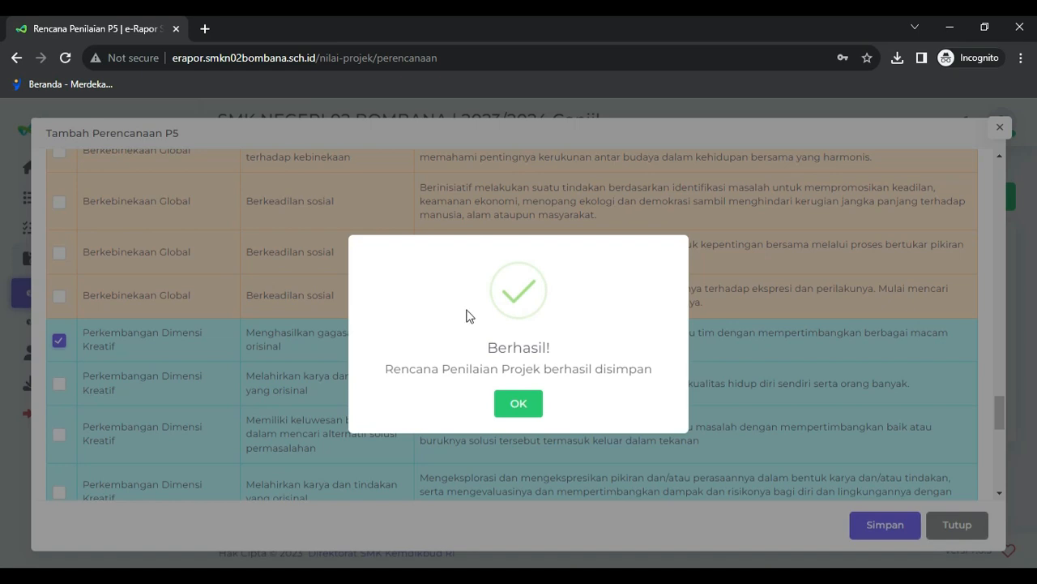
pyautogui.click(524, 405)
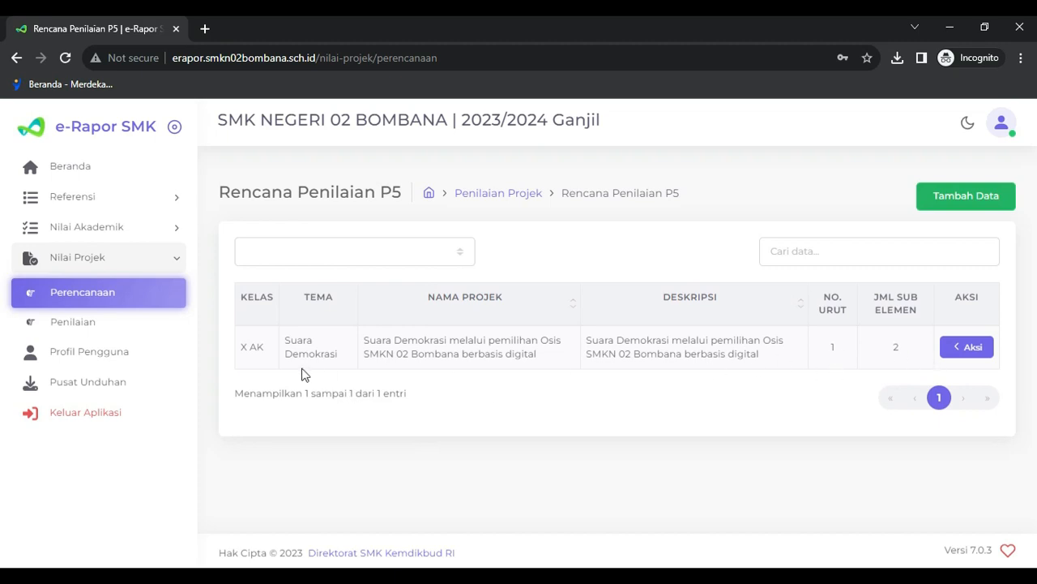
# - View the saved X AK plan's details, reviewing its chosen dimensions and sub-elements
pyautogui.click(958, 350)
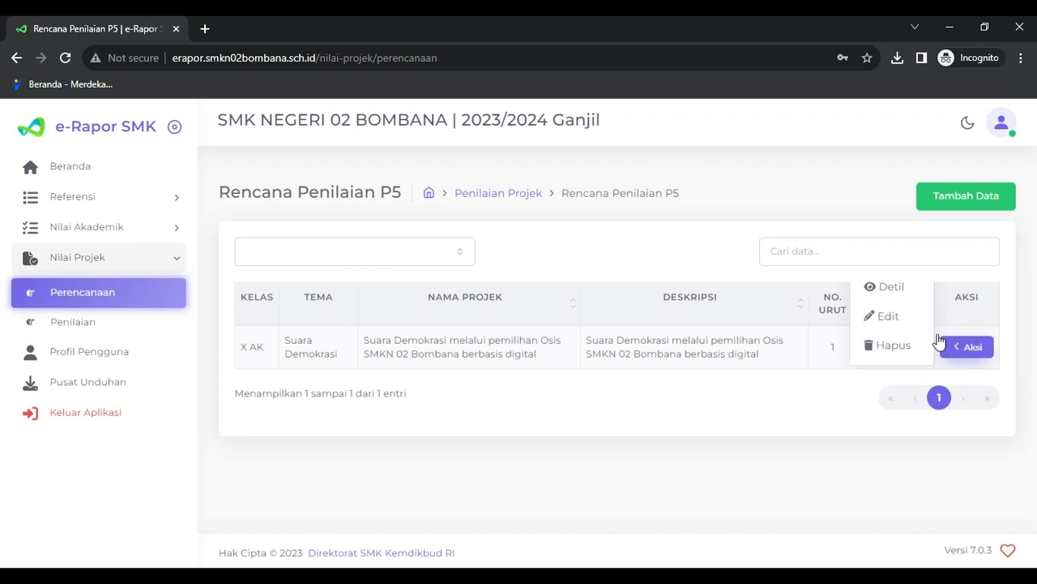
pyautogui.click(889, 287)
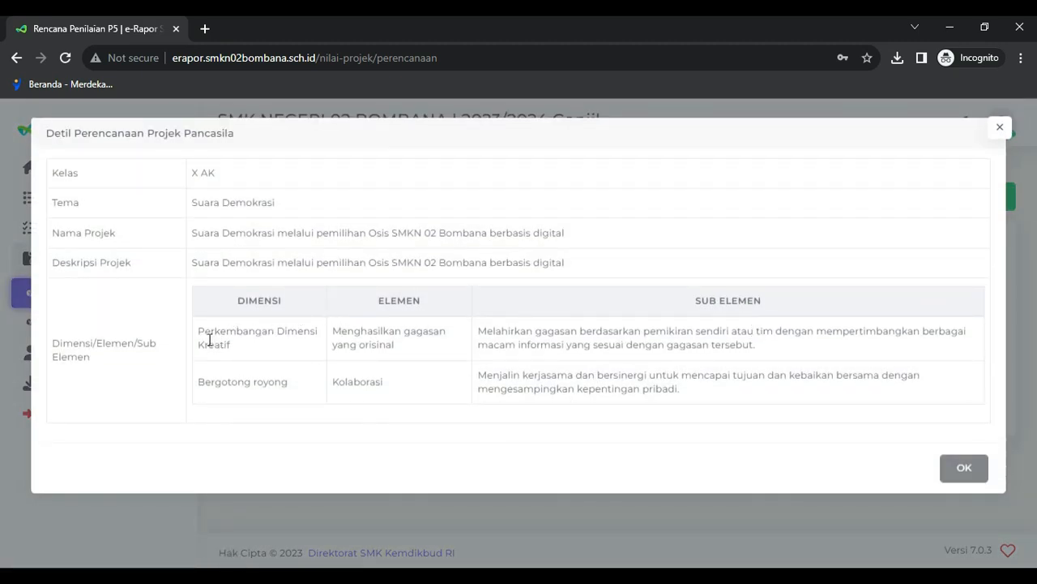
pyautogui.moveTo(209, 343); pyautogui.dragTo(236, 356)
pyautogui.moveTo(266, 377); pyautogui.dragTo(268, 379)
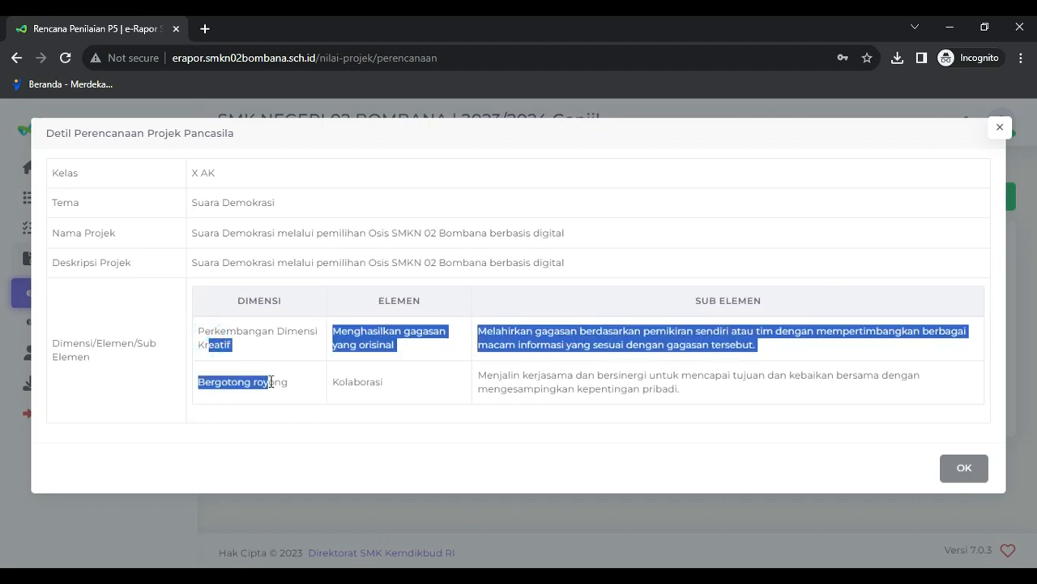
pyautogui.click(231, 343)
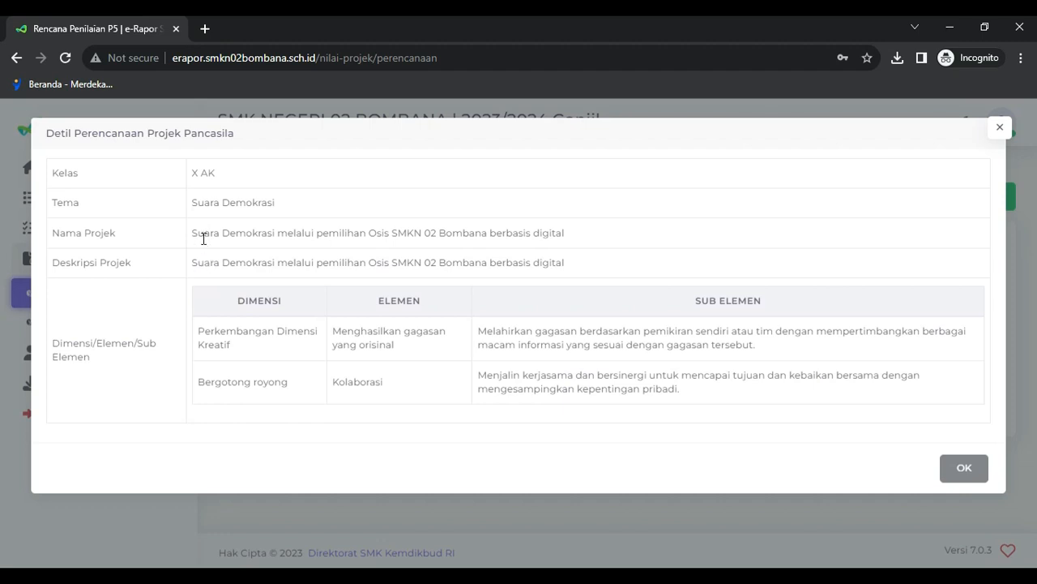
# - Close the details and open the X AK plan in the Edit dialog
pyautogui.click(1000, 128)
pyautogui.click(969, 349)
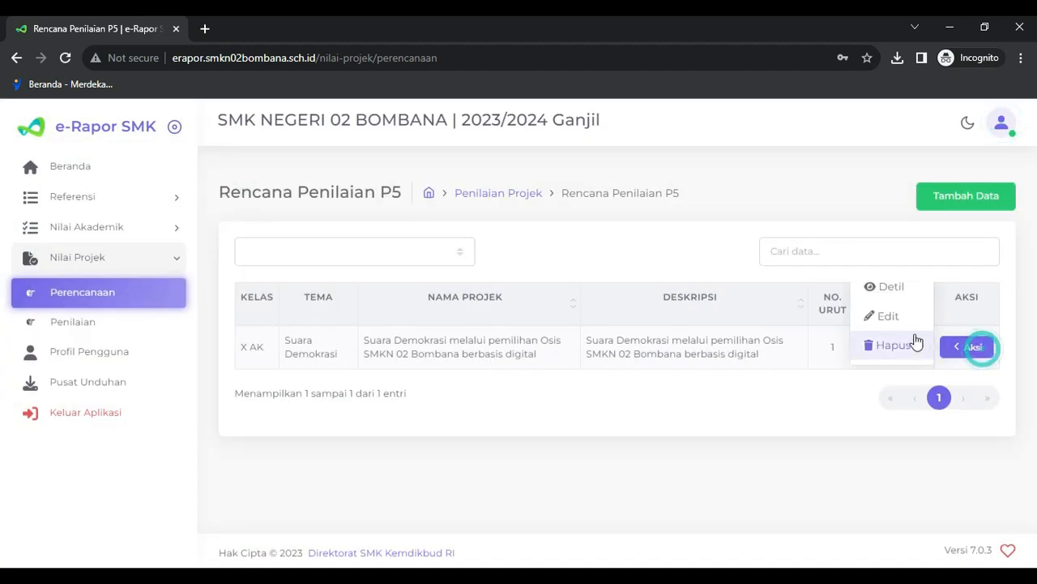
pyautogui.click(891, 316)
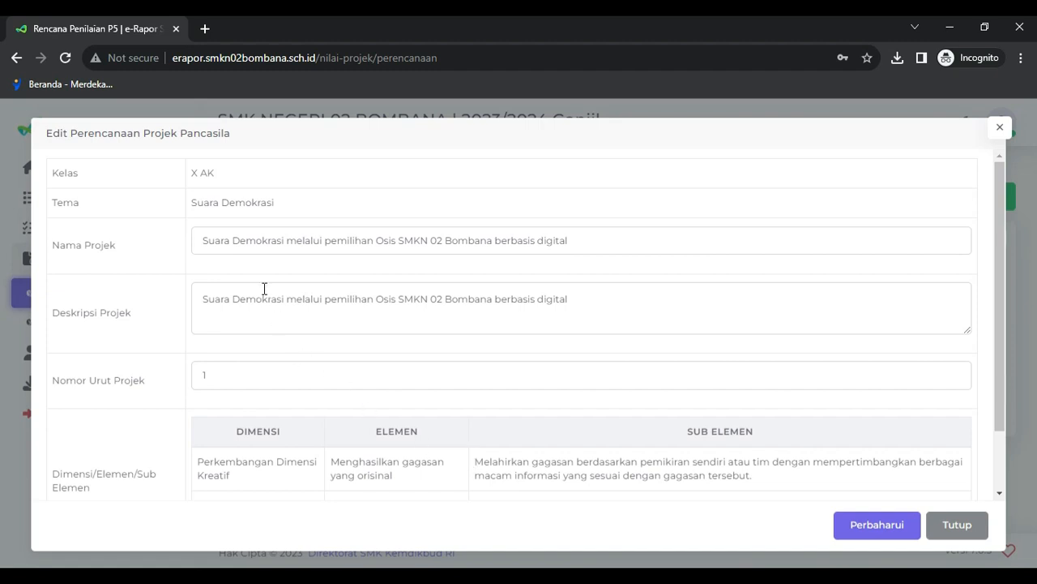
pyautogui.scroll(-2, 286, 439)
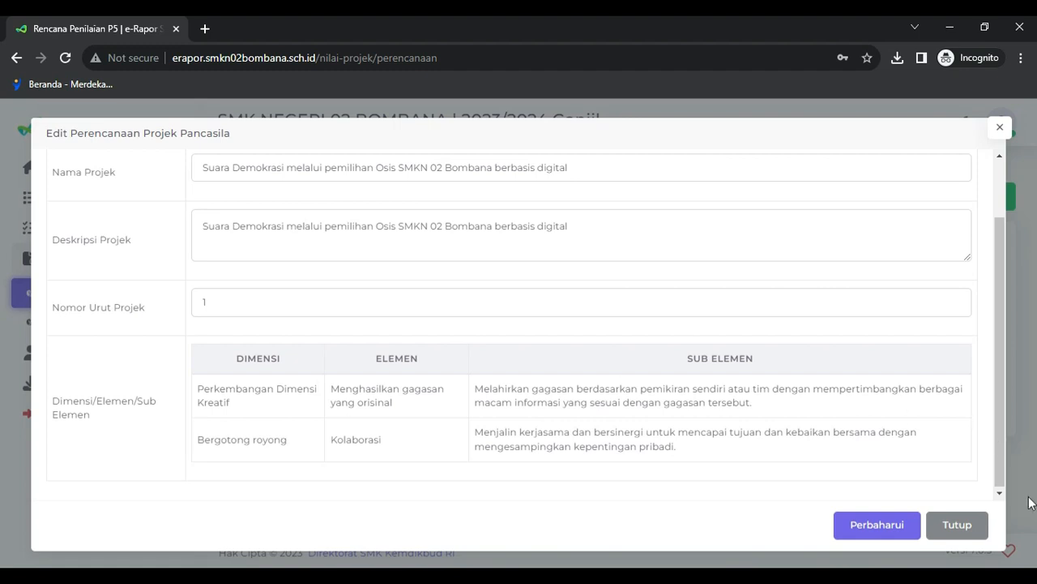
pyautogui.click(296, 230)
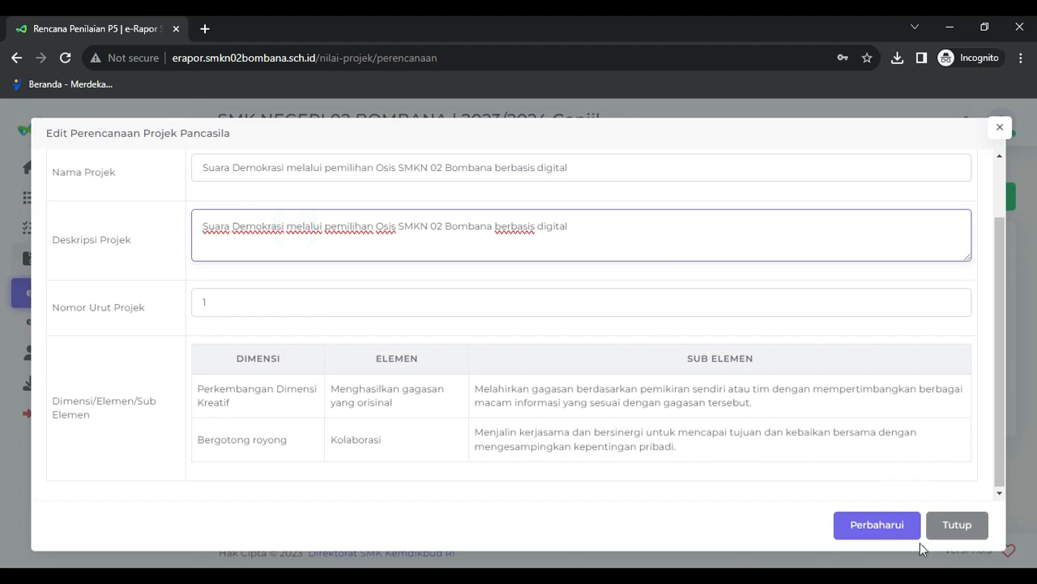
pyautogui.click(963, 527)
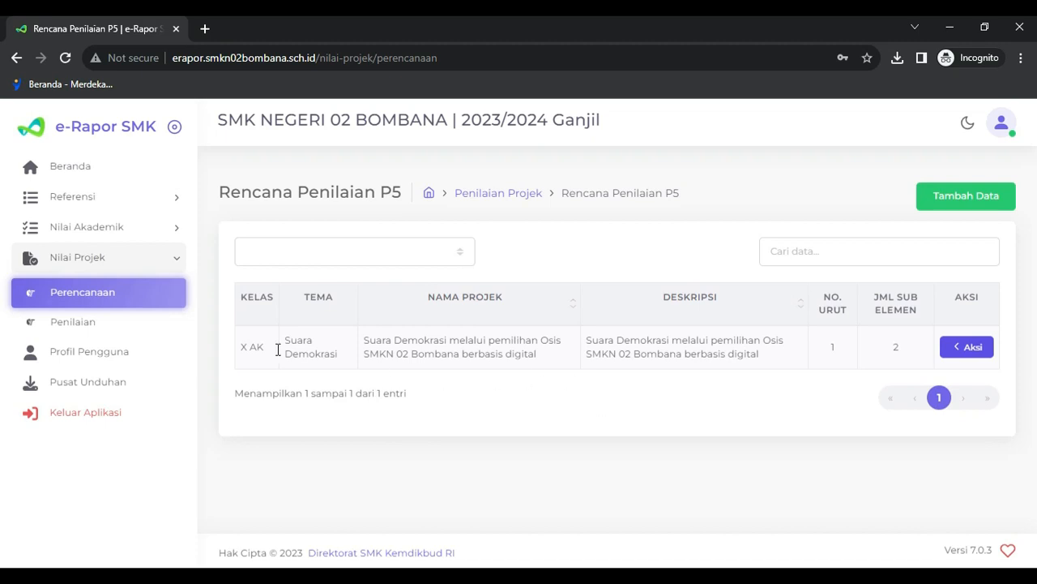
# - Open Penilaian and load Kelas 10, X AK to list students' two sub-element grade fields
pyautogui.click(67, 327)
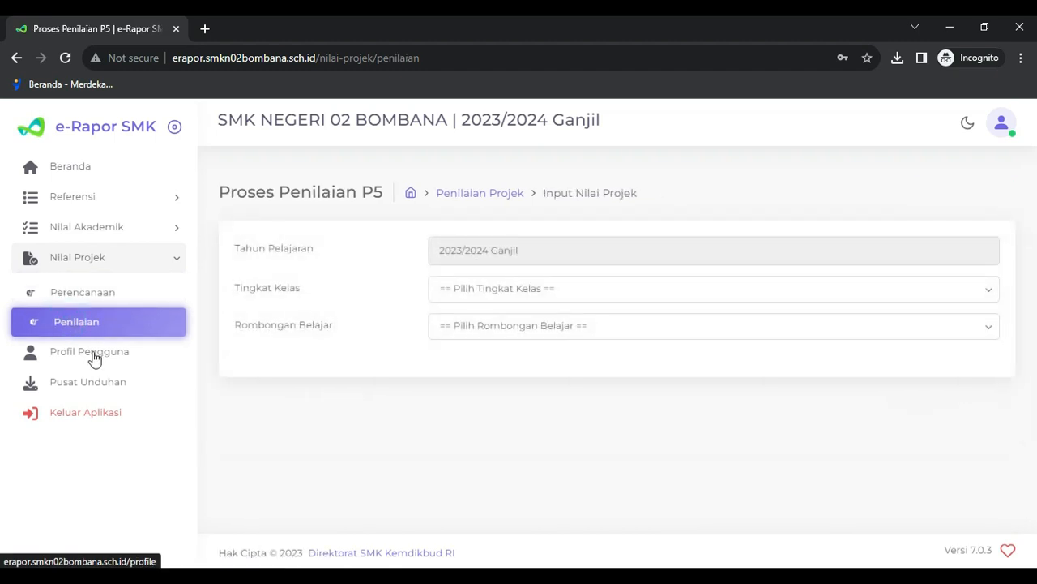
pyautogui.click(517, 293)
pyautogui.click(464, 326)
pyautogui.click(464, 323)
pyautogui.click(458, 359)
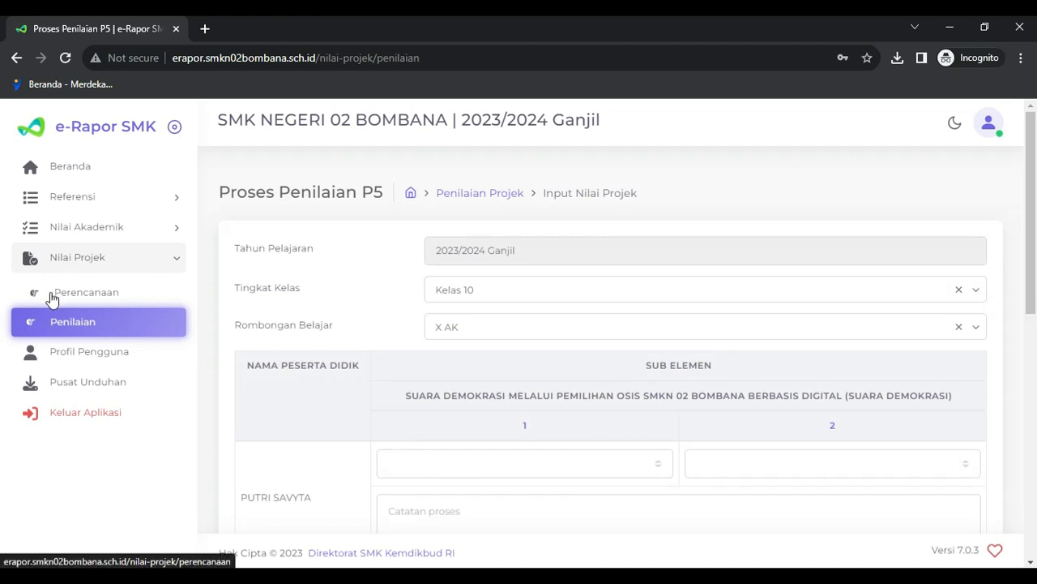
pyautogui.scroll(-3, 379, 450)
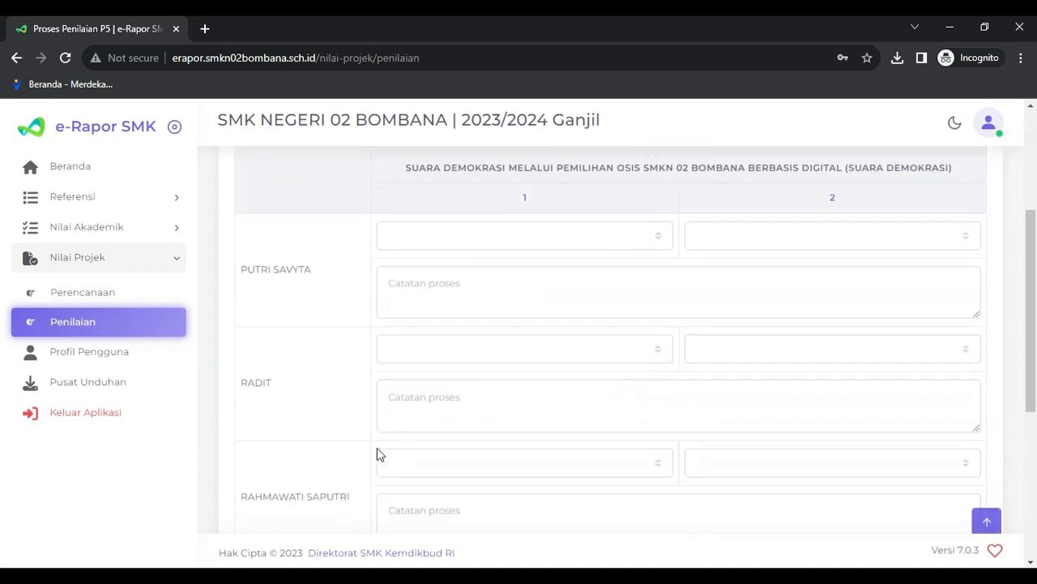
pyautogui.scroll(1, 381, 449)
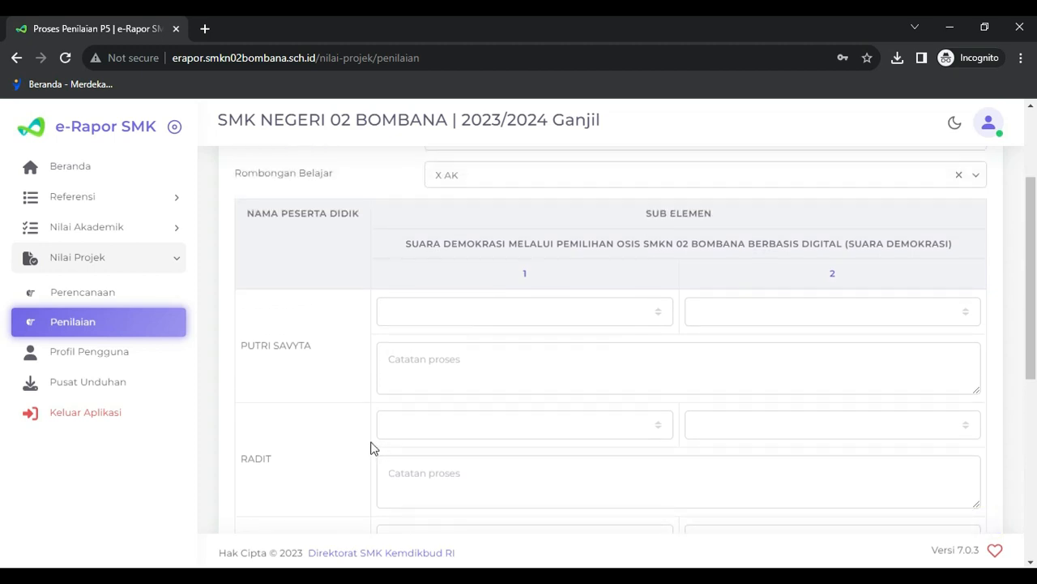
pyautogui.click(466, 317)
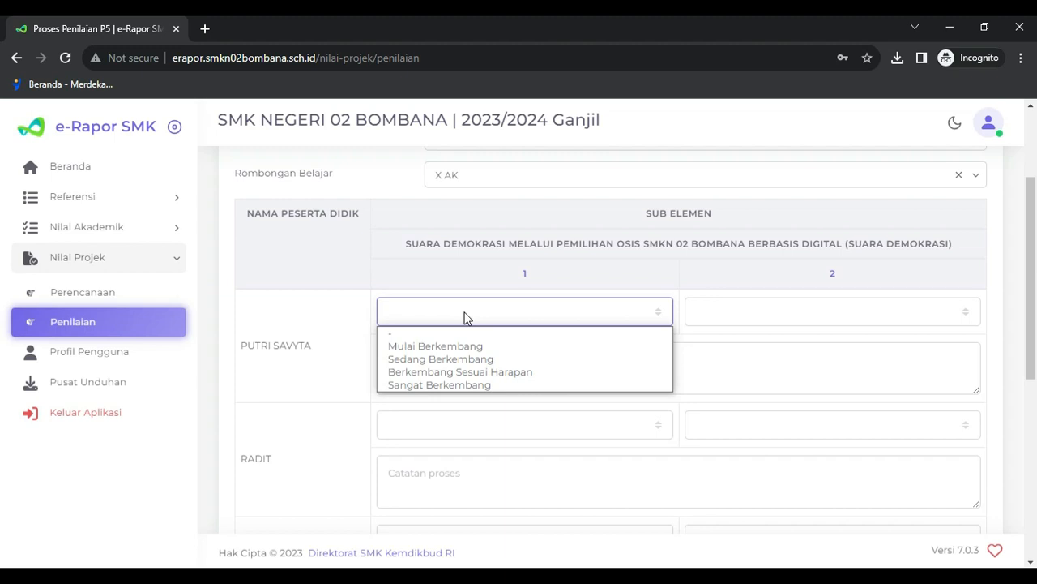
# - Pick Berkembang Sesuai Harapan in both grade columns of the first student's row
pyautogui.click(463, 372)
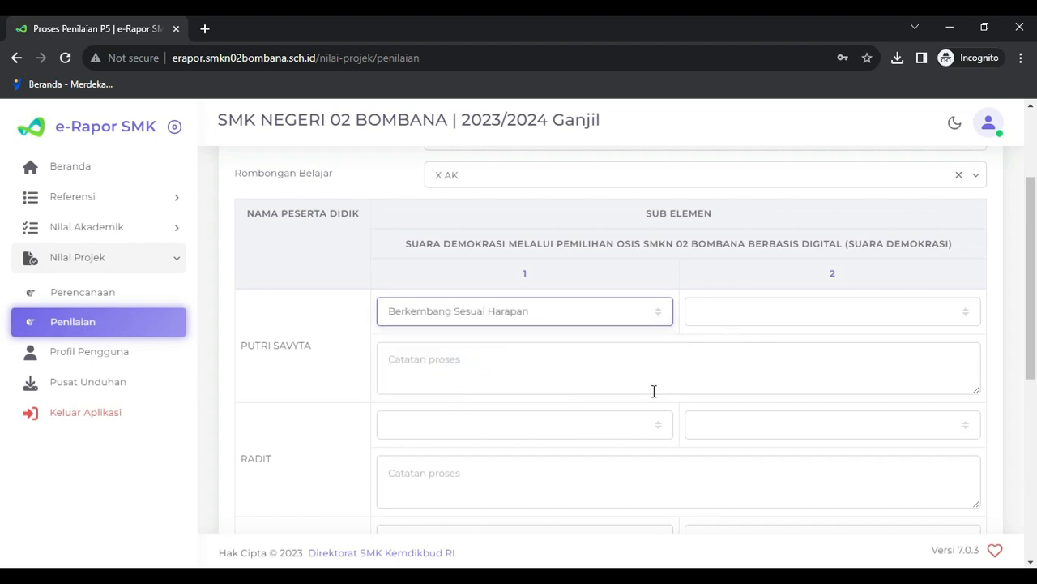
pyautogui.click(749, 305)
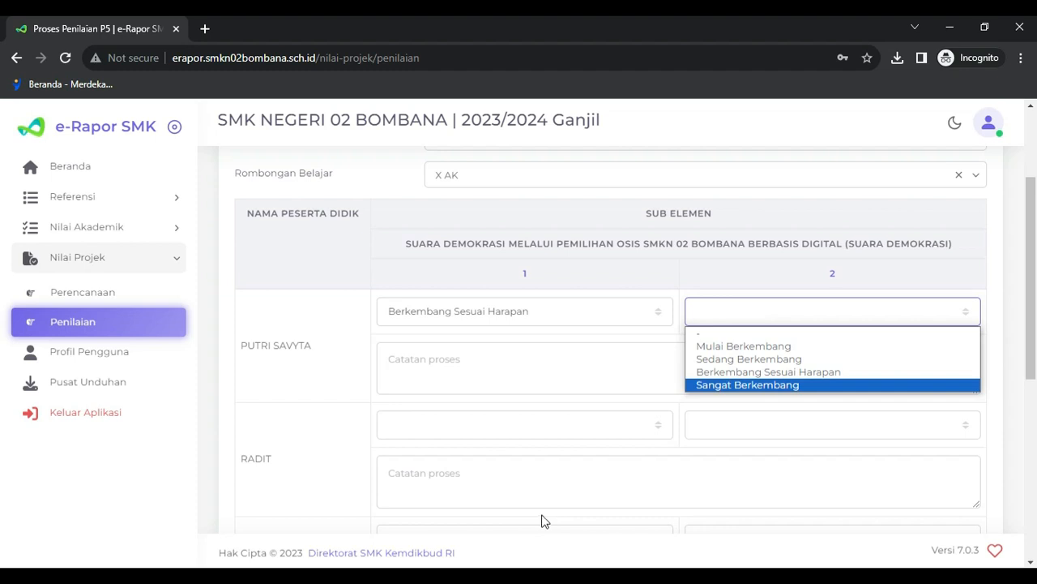
pyautogui.hotkey('ctrl', '-')
pyautogui.hotkey('ctrl', '-')
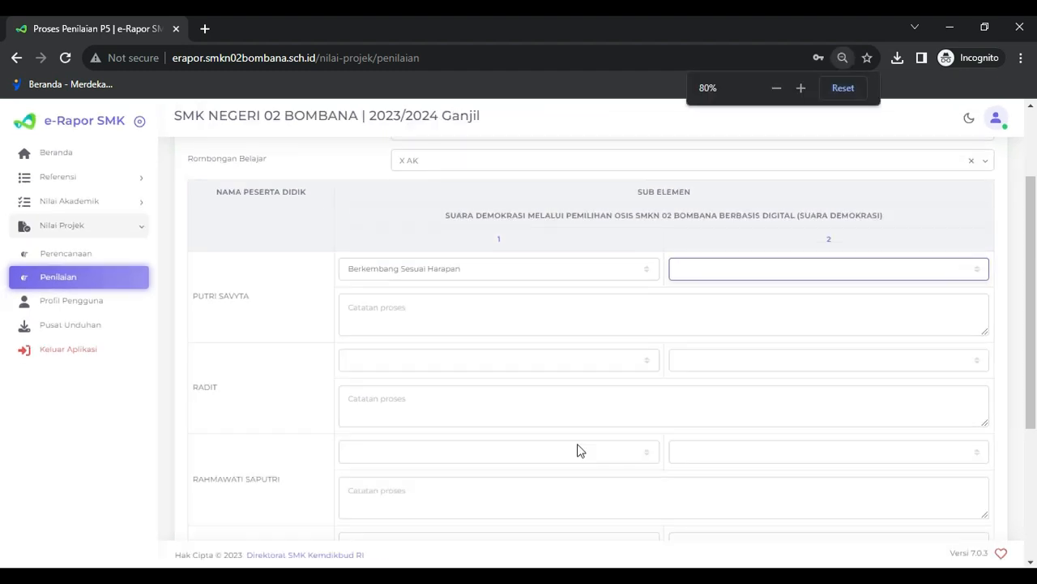
pyautogui.click(724, 265)
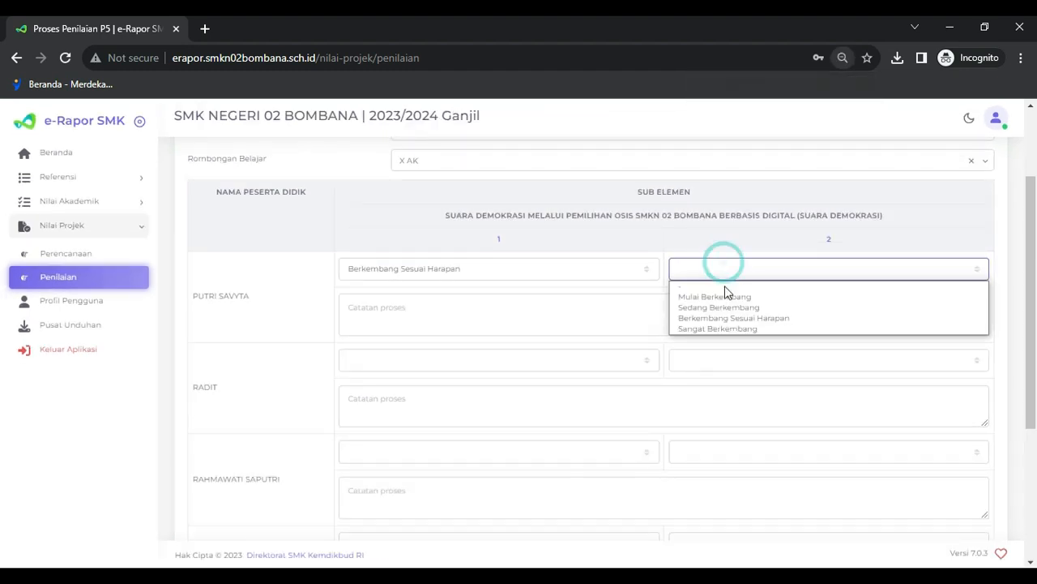
pyautogui.click(725, 287)
pyautogui.hotkey('ctrl', '+')
pyautogui.click(724, 292)
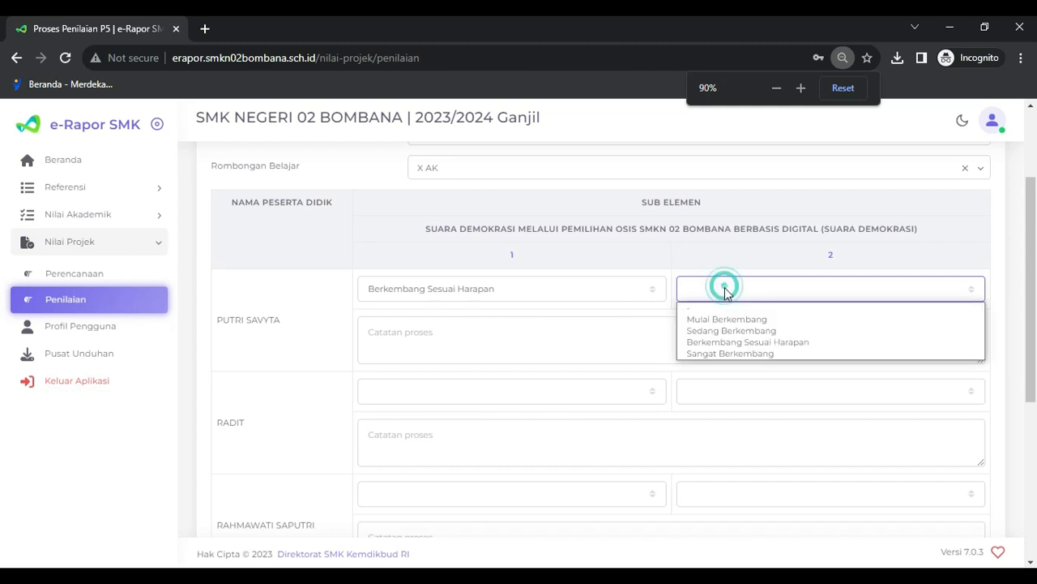
pyautogui.click(725, 342)
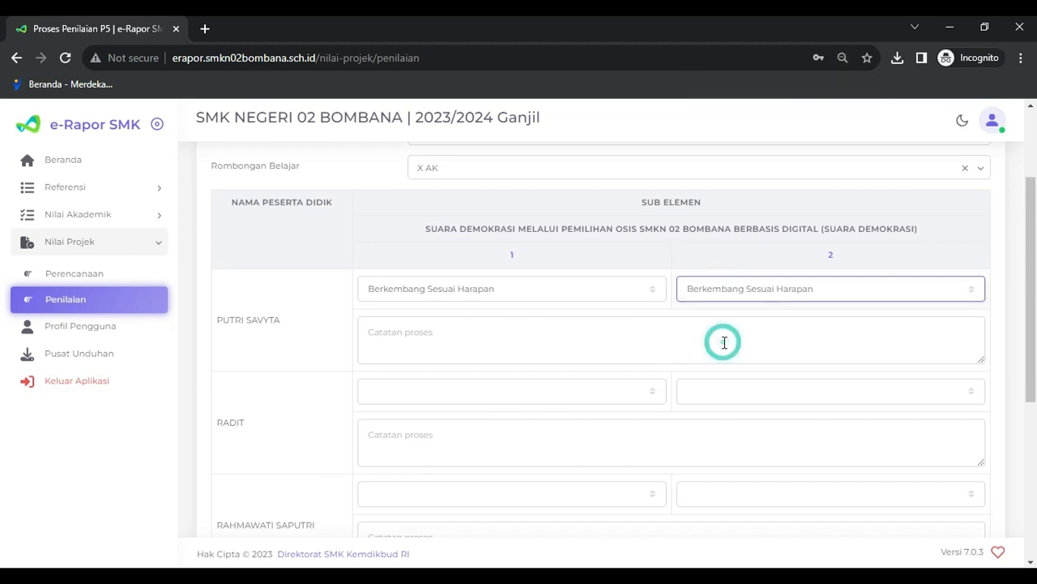
pyautogui.click(417, 347)
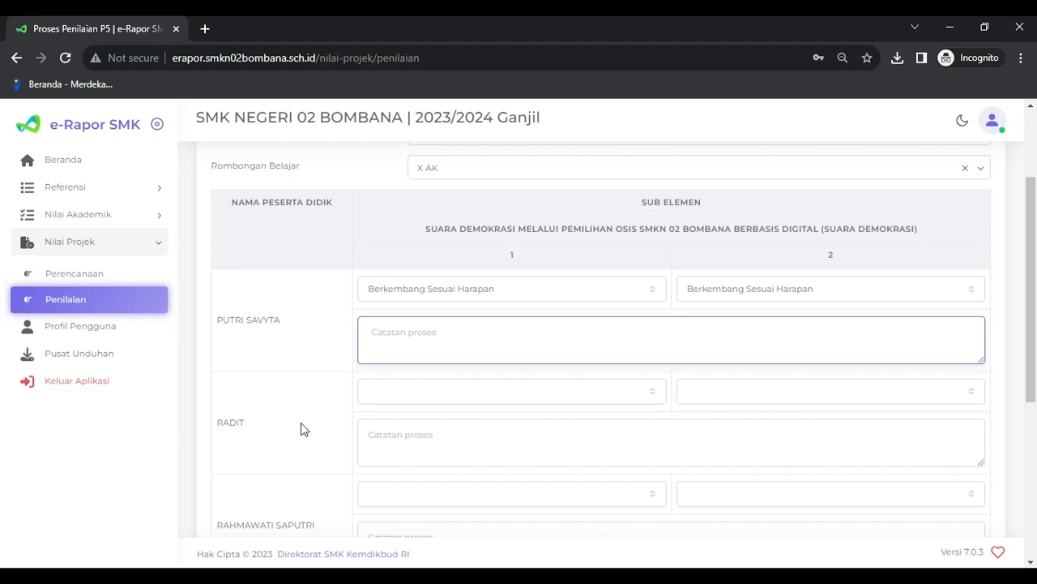
# - Save the entered X AK project grades with Simpan and acknowledge the Berhasil confirmation
pyautogui.scroll(-4, 301, 429)
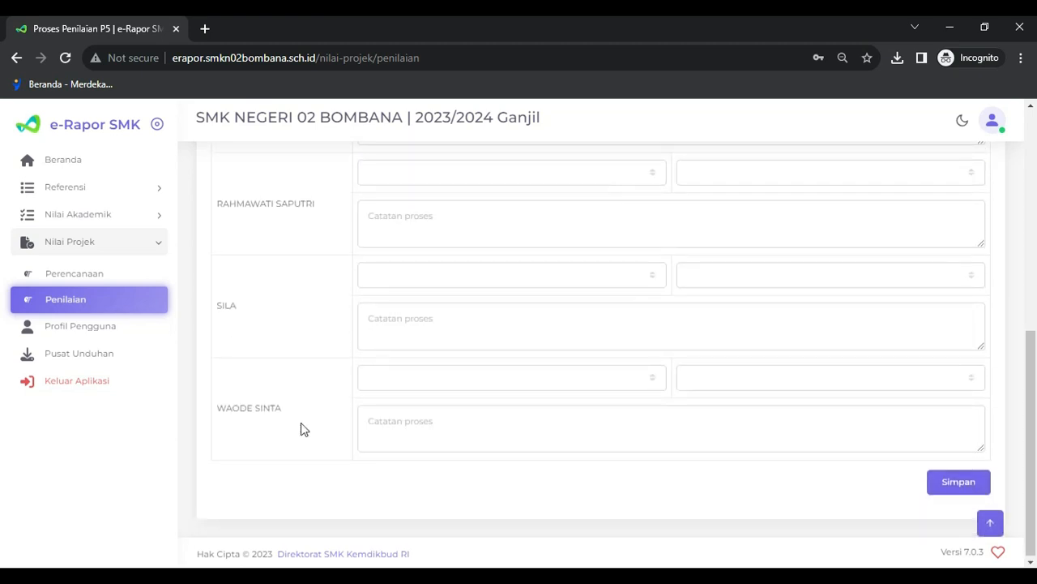
pyautogui.scroll(6, 301, 429)
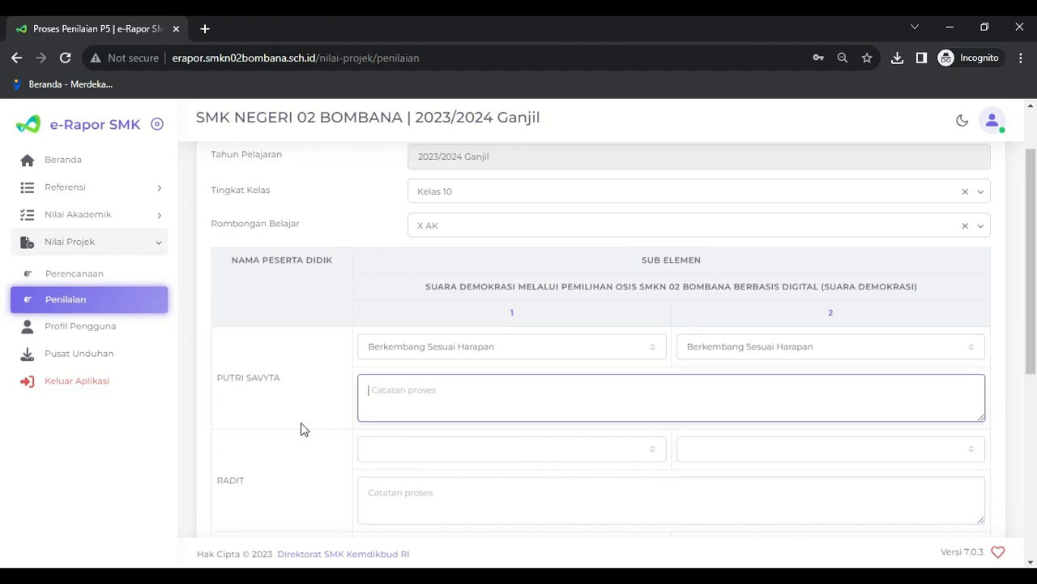
pyautogui.scroll(-6, 300, 428)
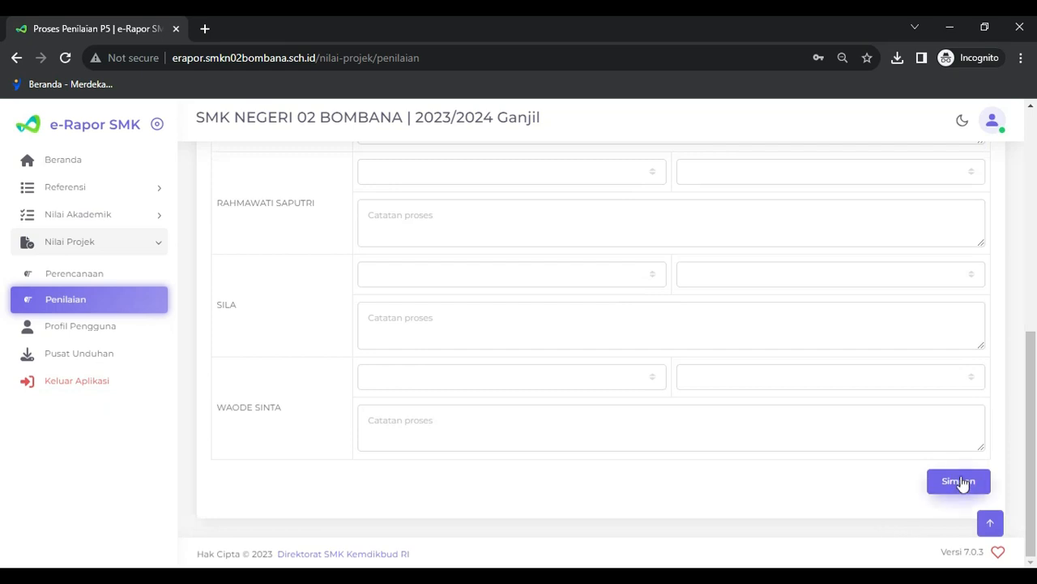
pyautogui.click(961, 482)
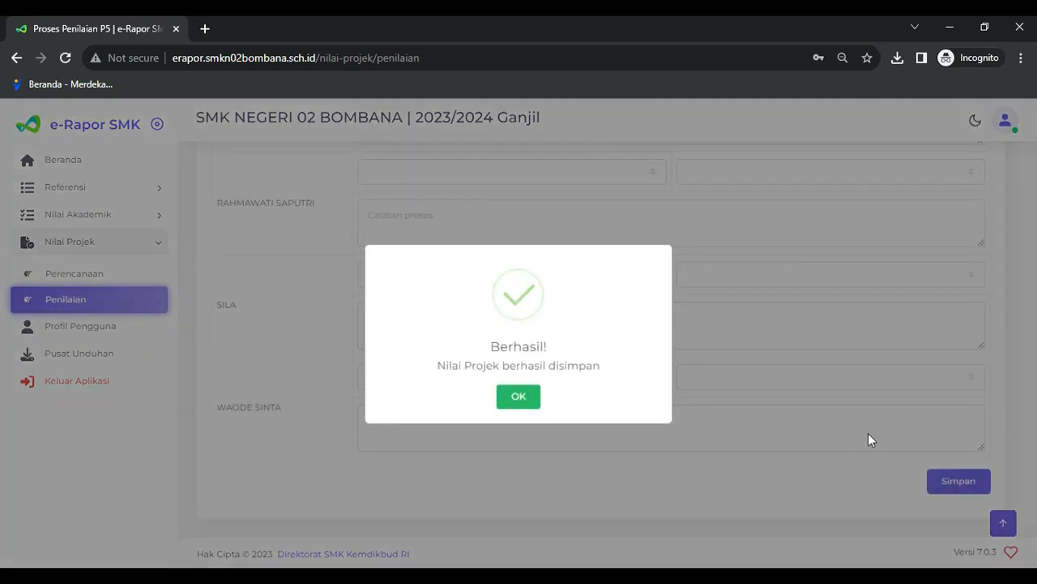
pyautogui.click(522, 398)
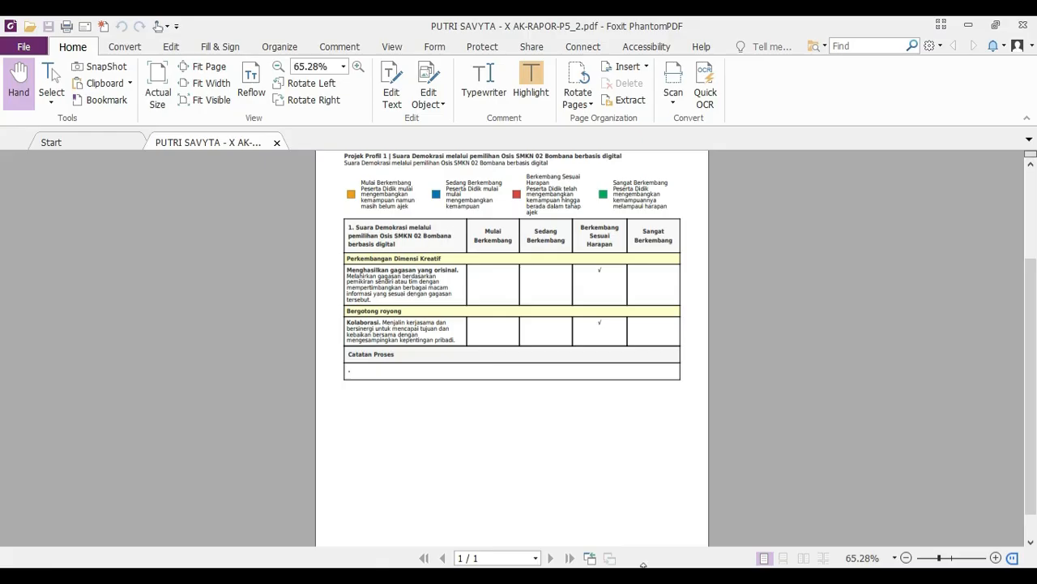
# - Zoom the Rapor P5 report to about 86% and scroll back up to its header
pyautogui.click(996, 558)
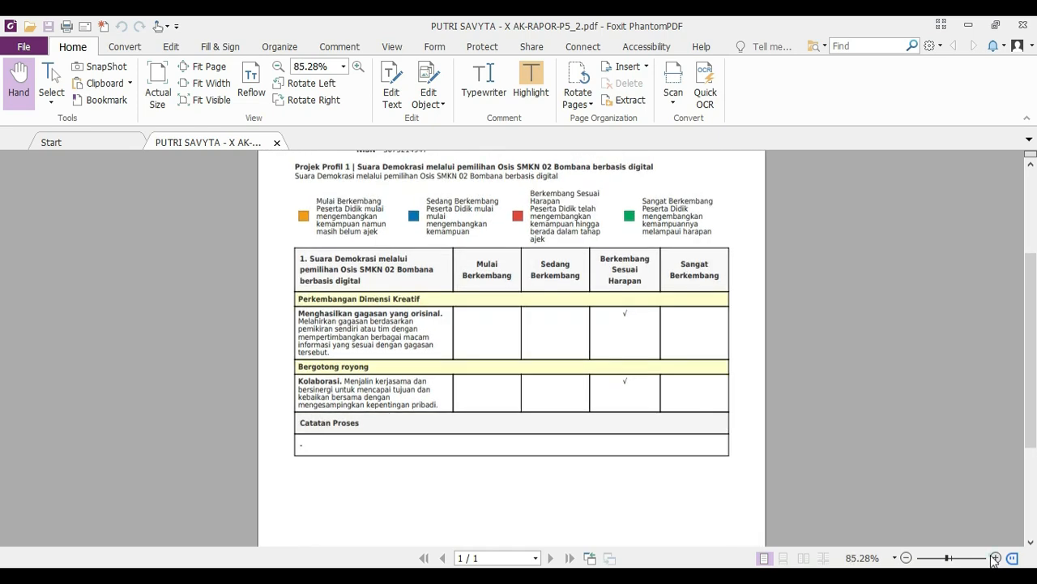
pyautogui.scroll(2, 585, 250)
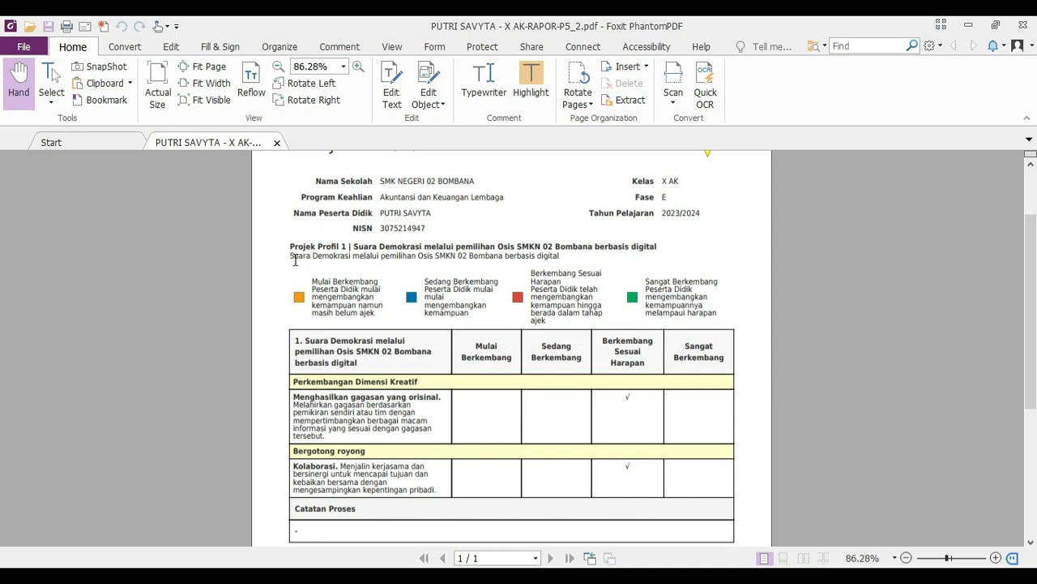
pyautogui.moveTo(290, 259); pyautogui.dragTo(566, 258)
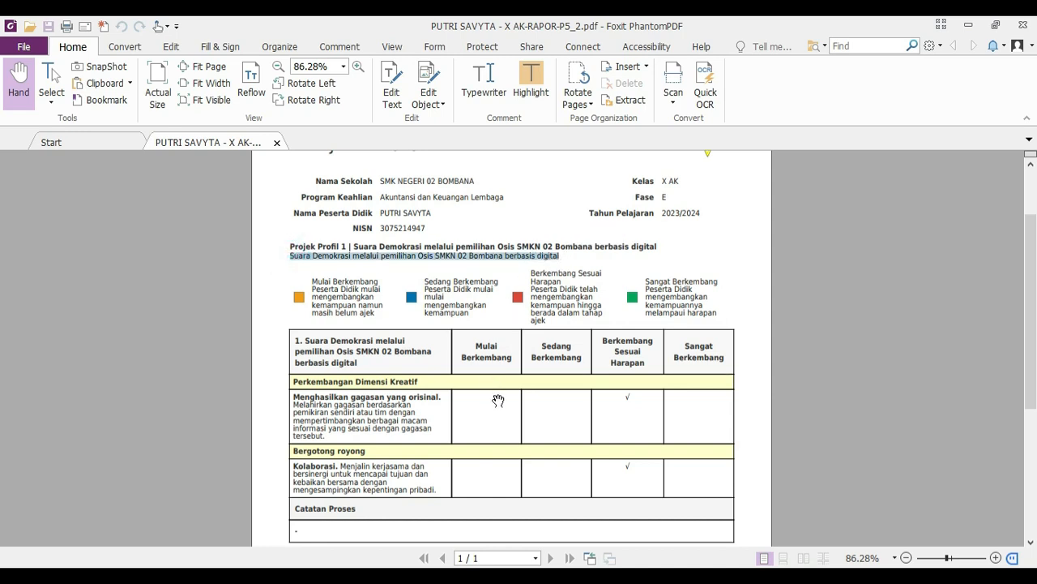
pyautogui.scroll(-2, 497, 389)
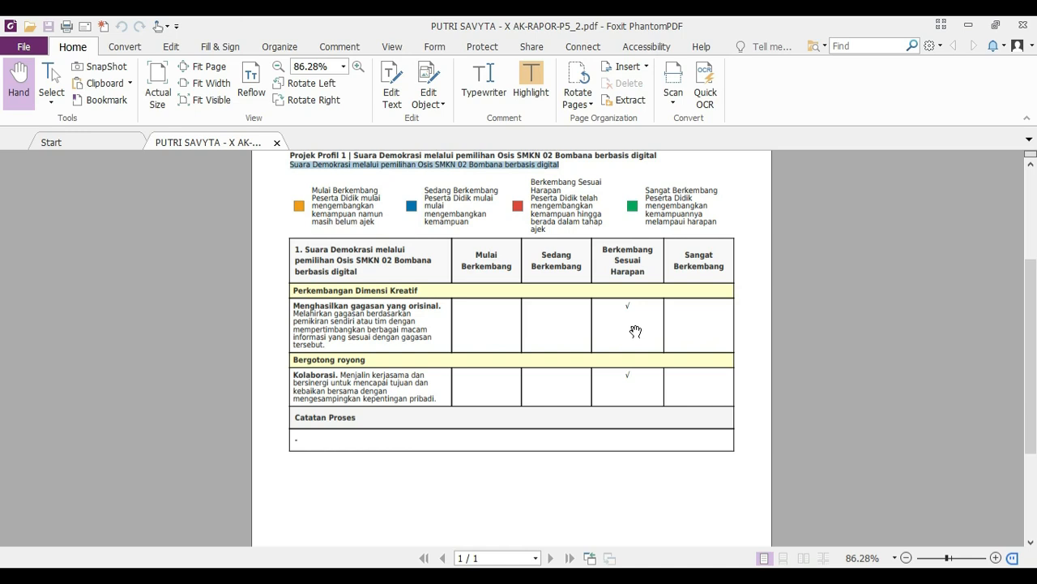
pyautogui.scroll(-1, 635, 333)
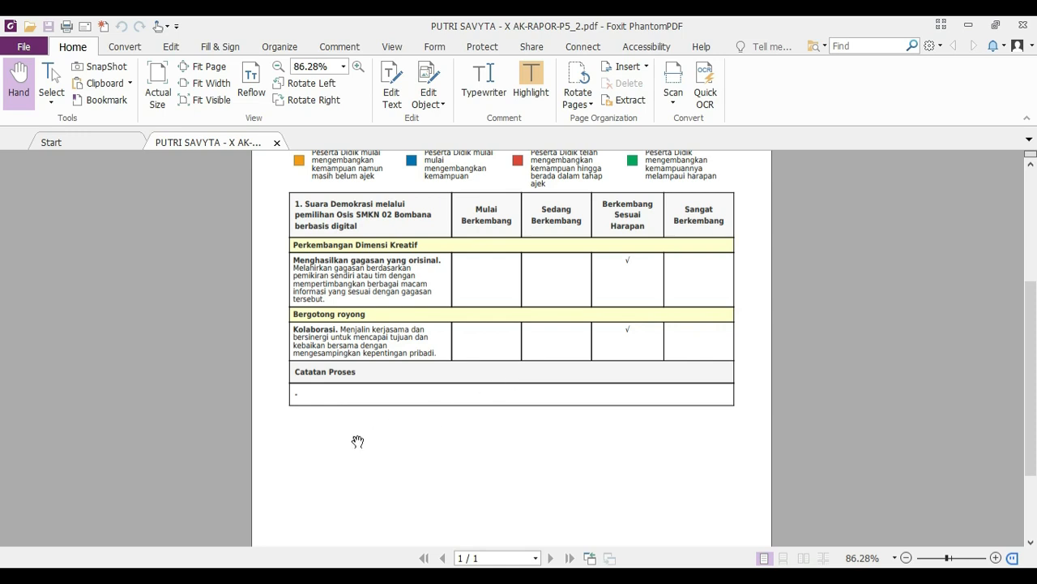
pyautogui.scroll(3, 357, 441)
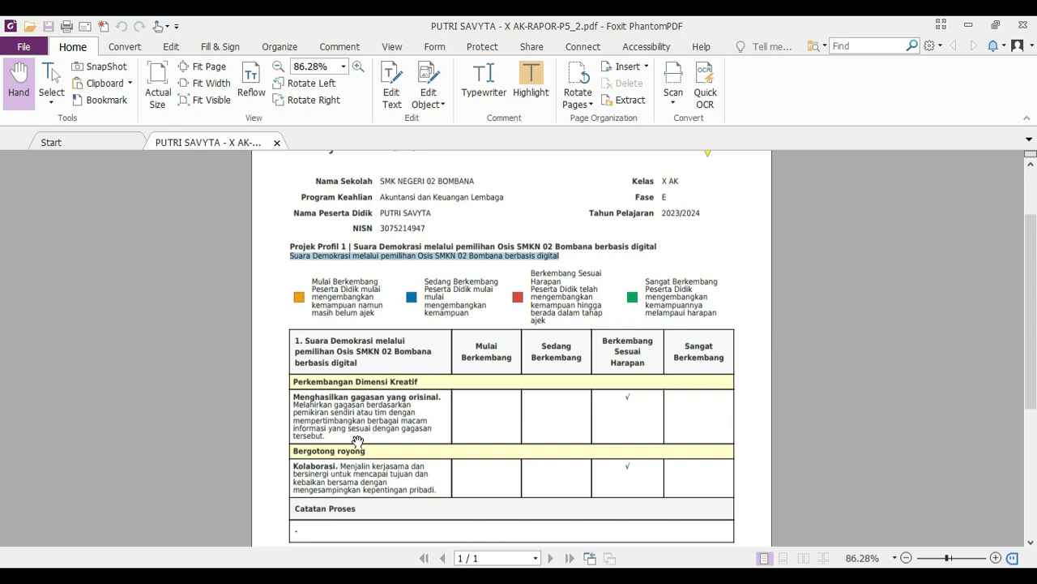
pyautogui.scroll(-3, 357, 441)
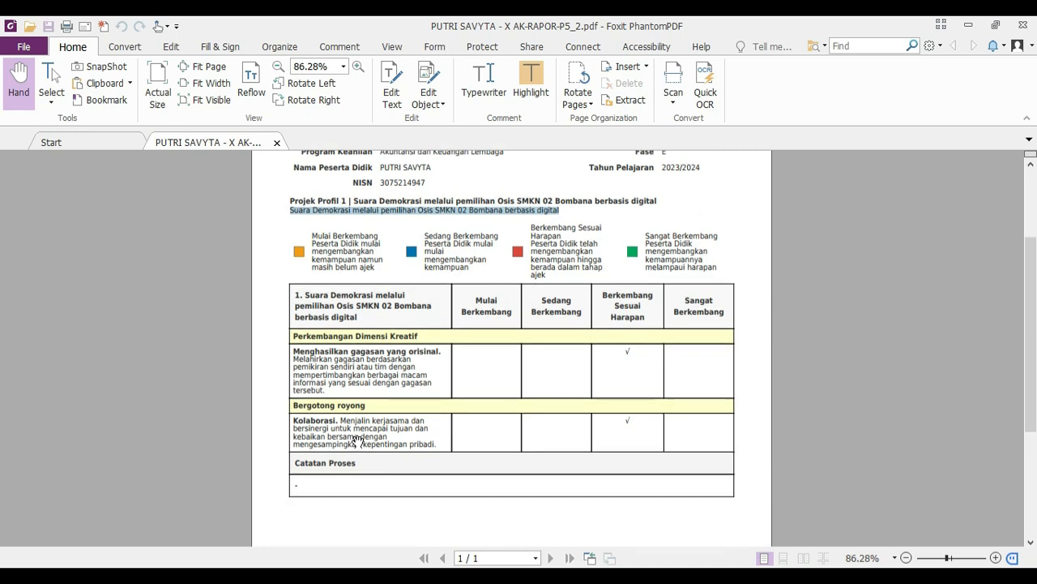